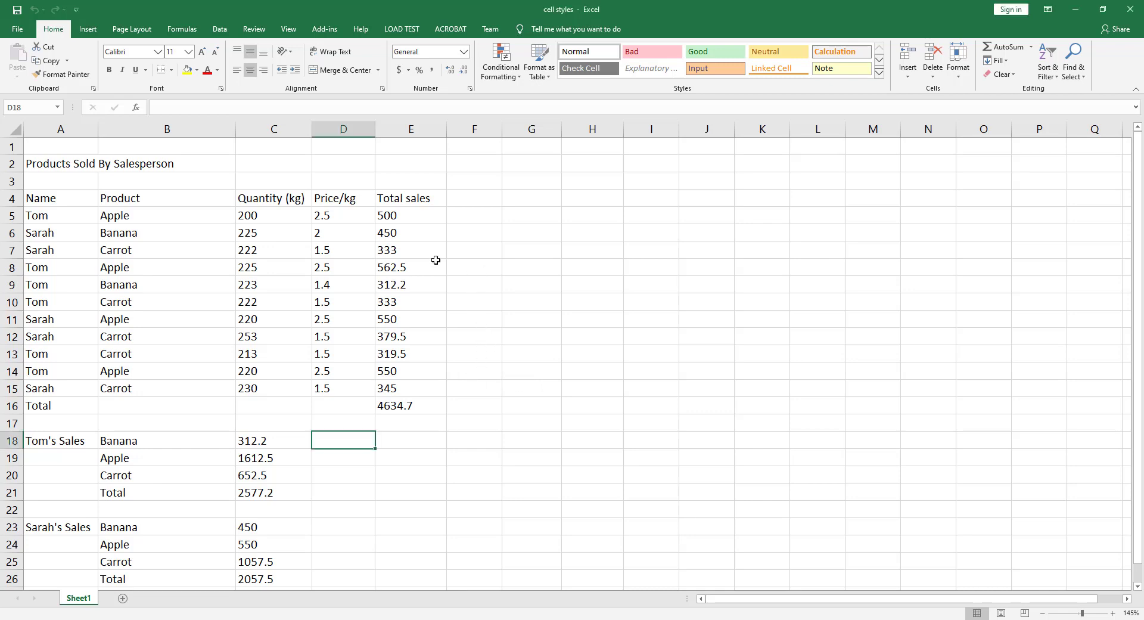
# - Apply the green 60% - Accent6 cell style to header row A4:E4
pyautogui.click(39, 198)
pyautogui.moveTo(39, 198); pyautogui.dragTo(401, 205)
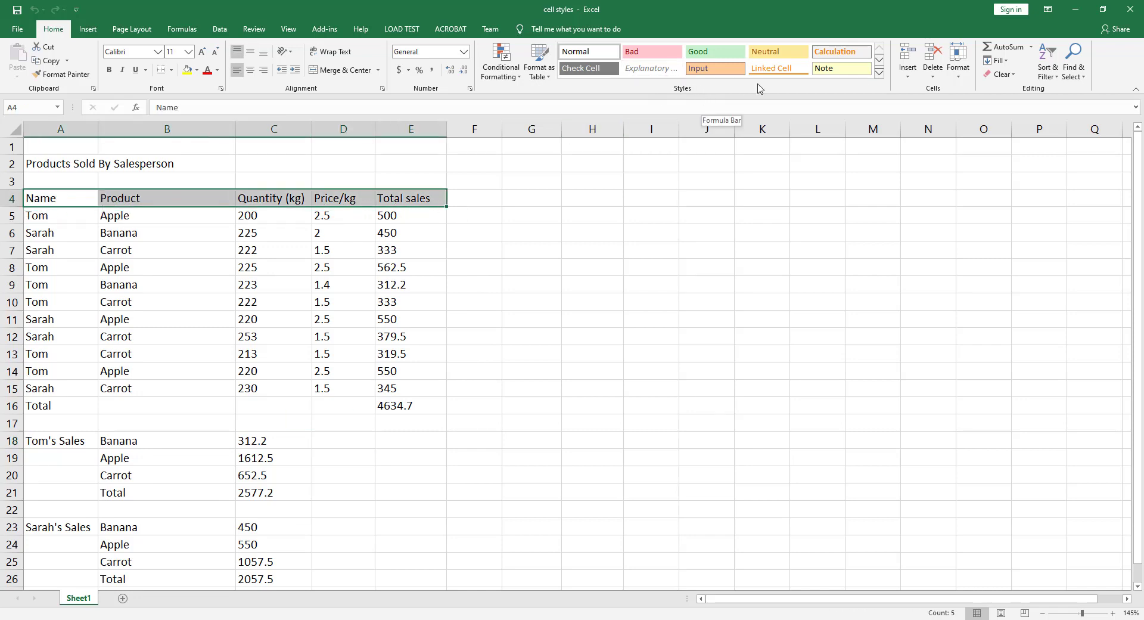
pyautogui.click(879, 73)
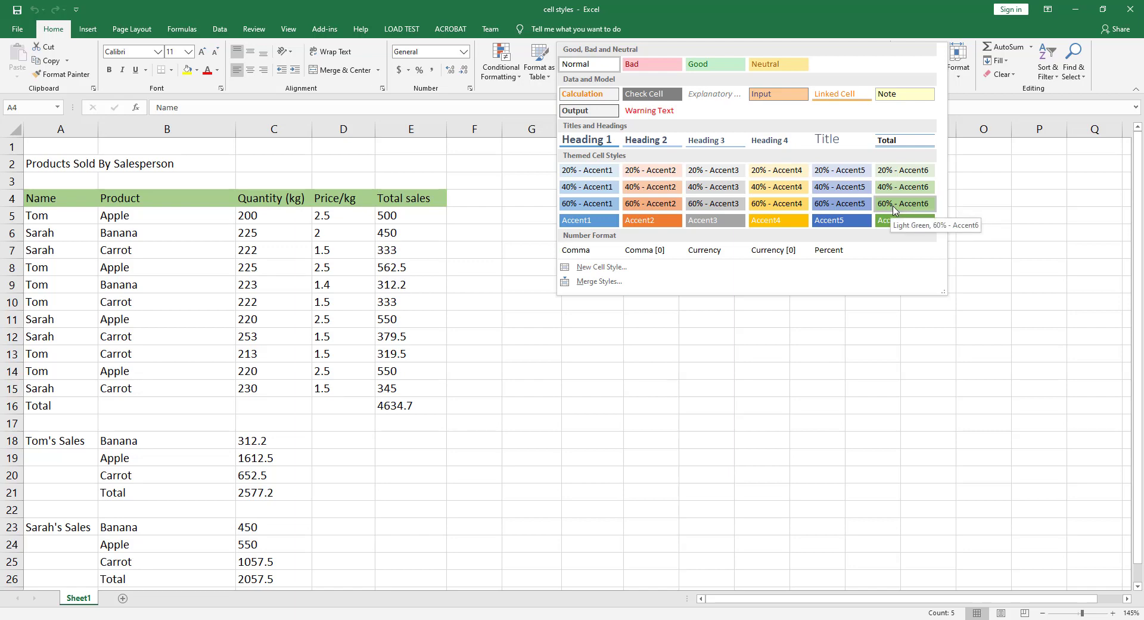
pyautogui.click(915, 208)
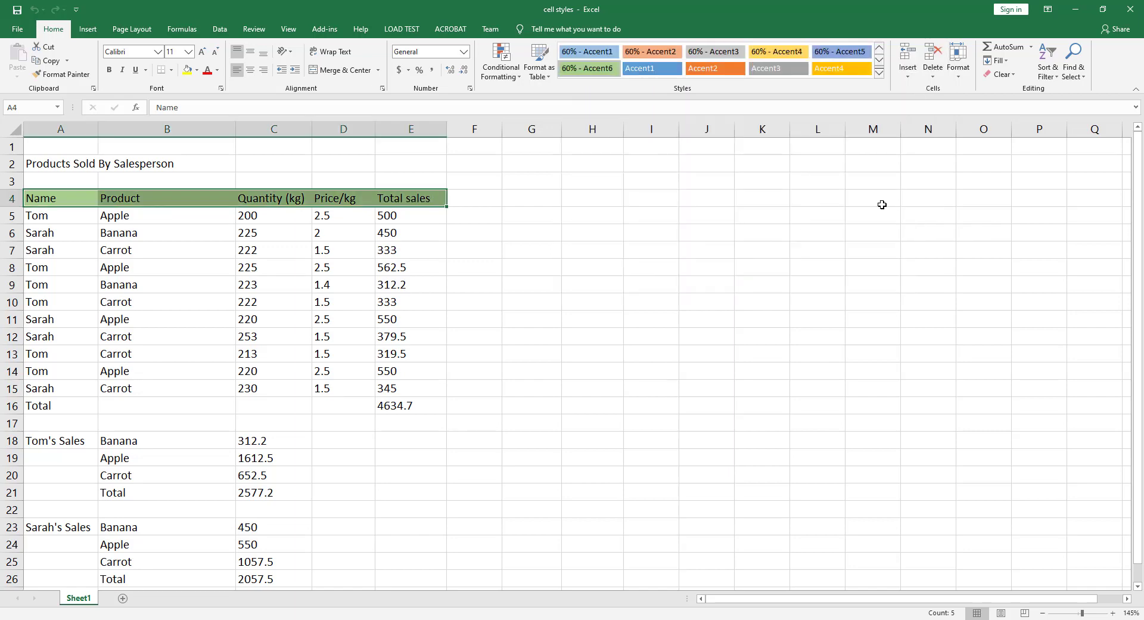
pyautogui.click(606, 250)
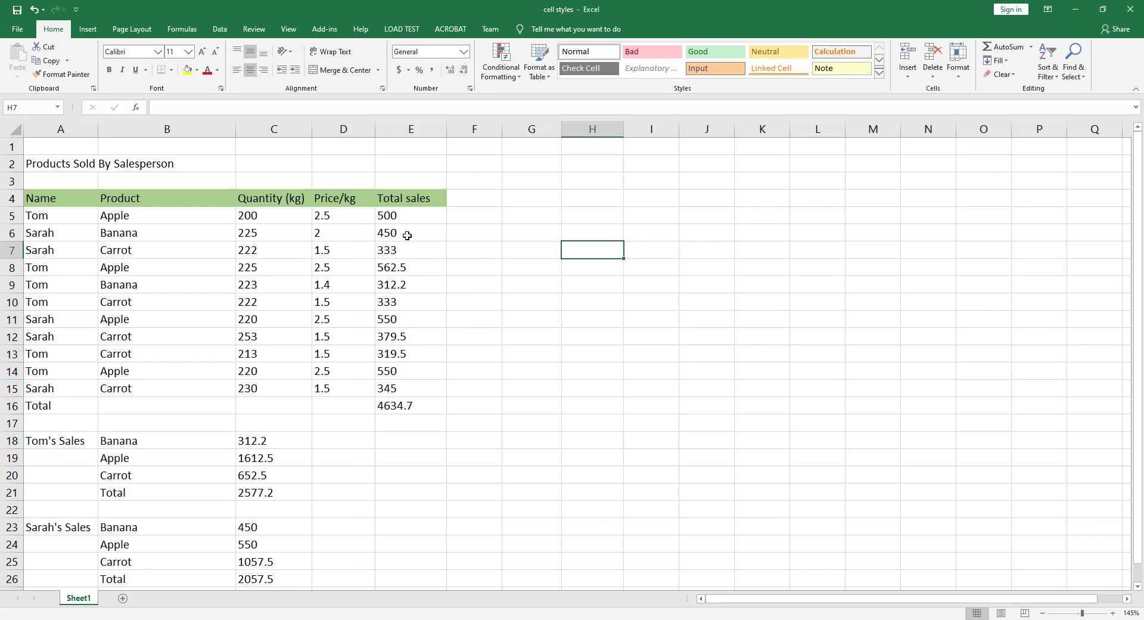
# - Apply the blue Accent5 style to sales values E5:E16 and the Total row A16:E16
pyautogui.moveTo(393, 217); pyautogui.dragTo(404, 405)
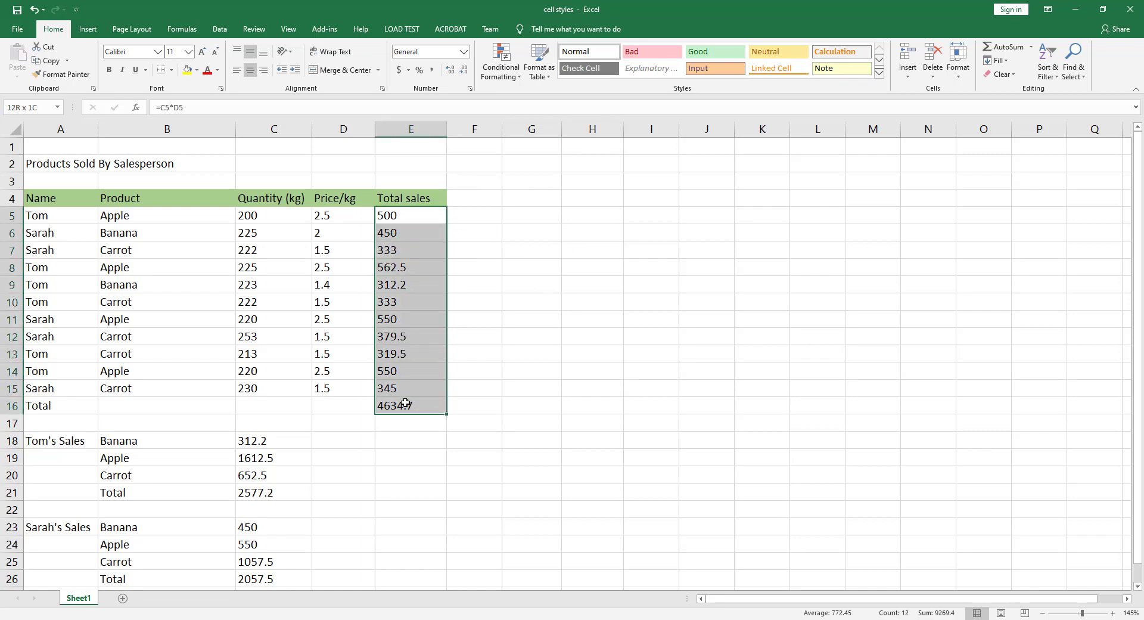
pyautogui.click(880, 74)
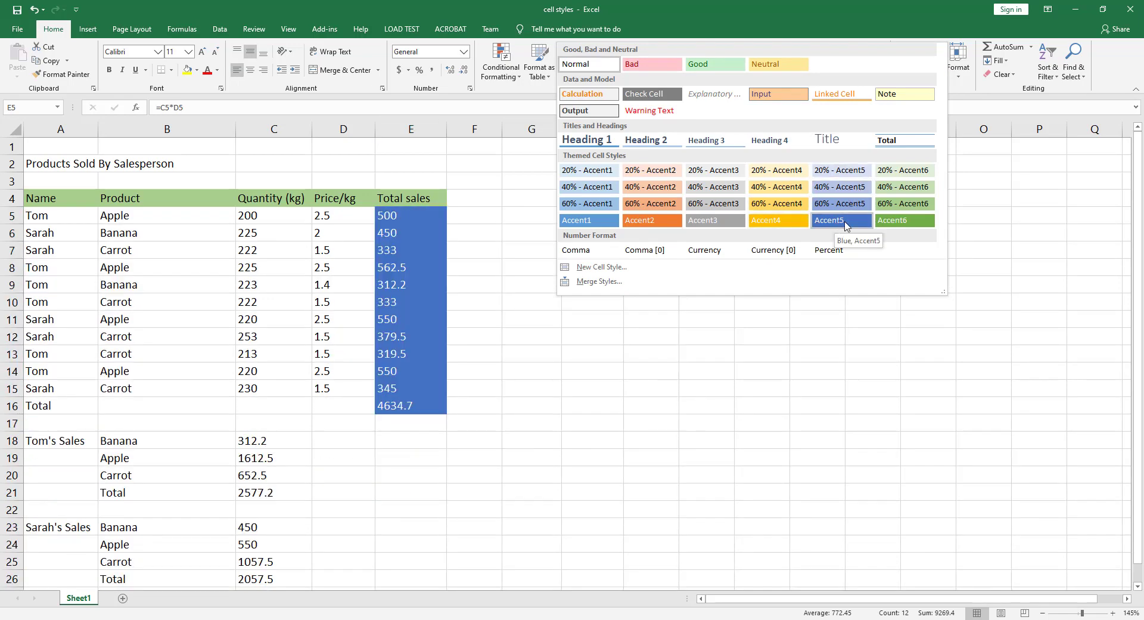
pyautogui.click(843, 221)
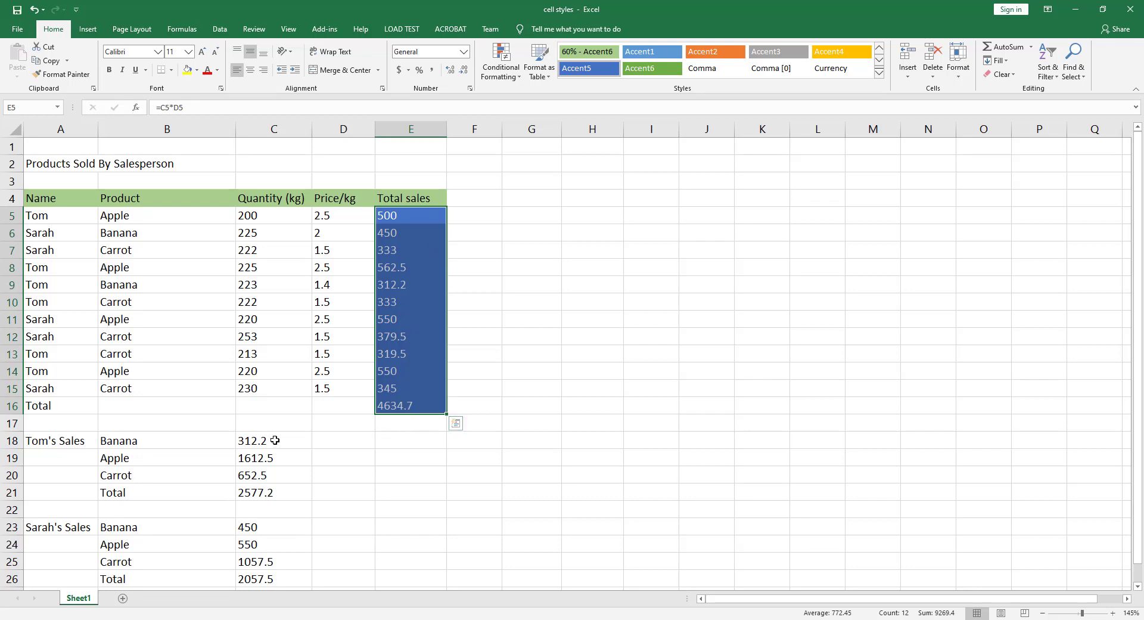
pyautogui.moveTo(41, 407); pyautogui.dragTo(391, 409)
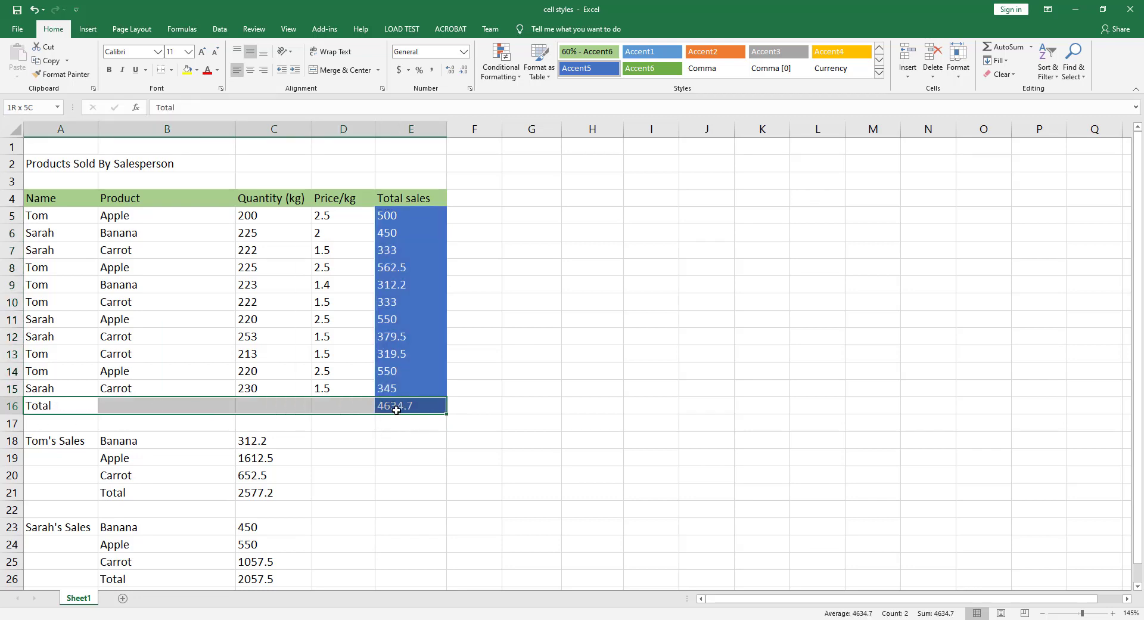
pyautogui.click(880, 72)
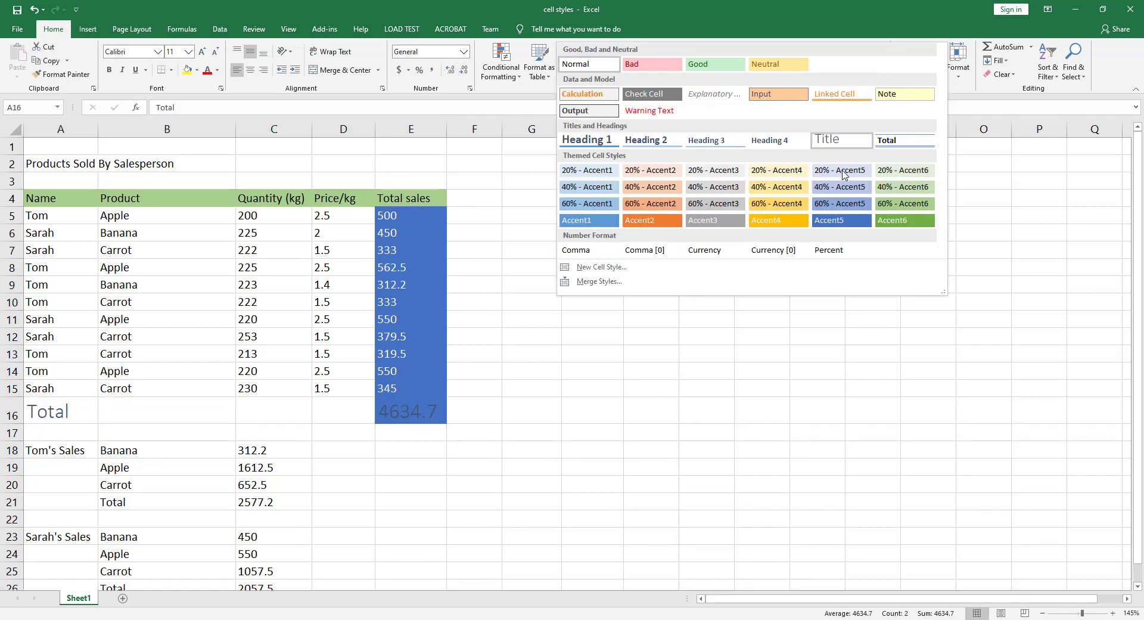
pyautogui.click(830, 221)
pyautogui.click(575, 238)
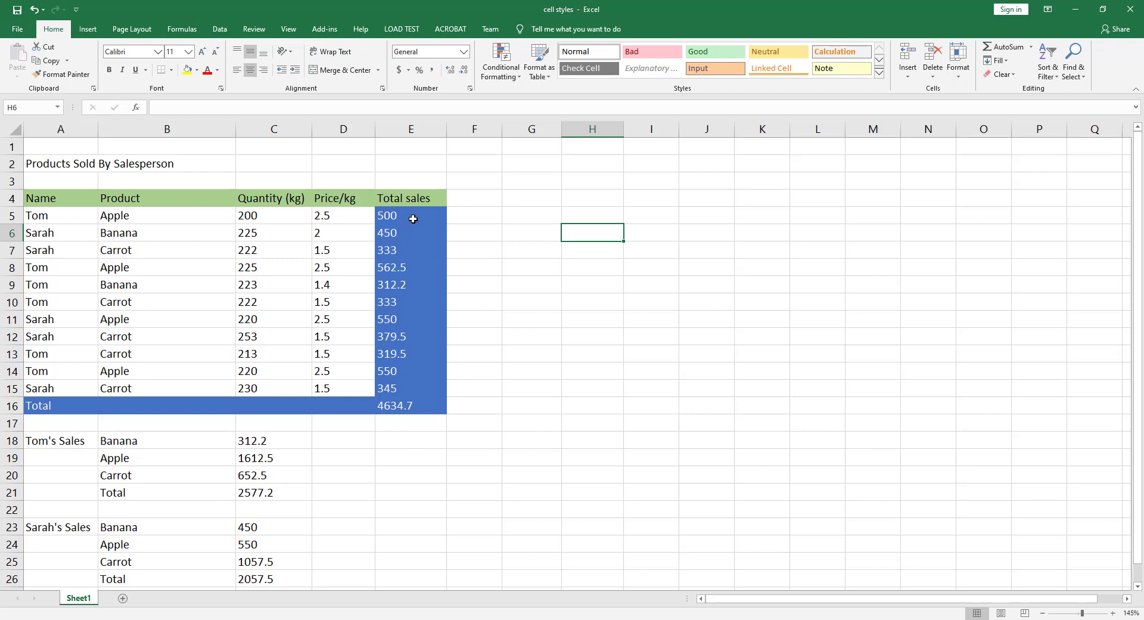
pyautogui.moveTo(415, 216); pyautogui.dragTo(411, 406)
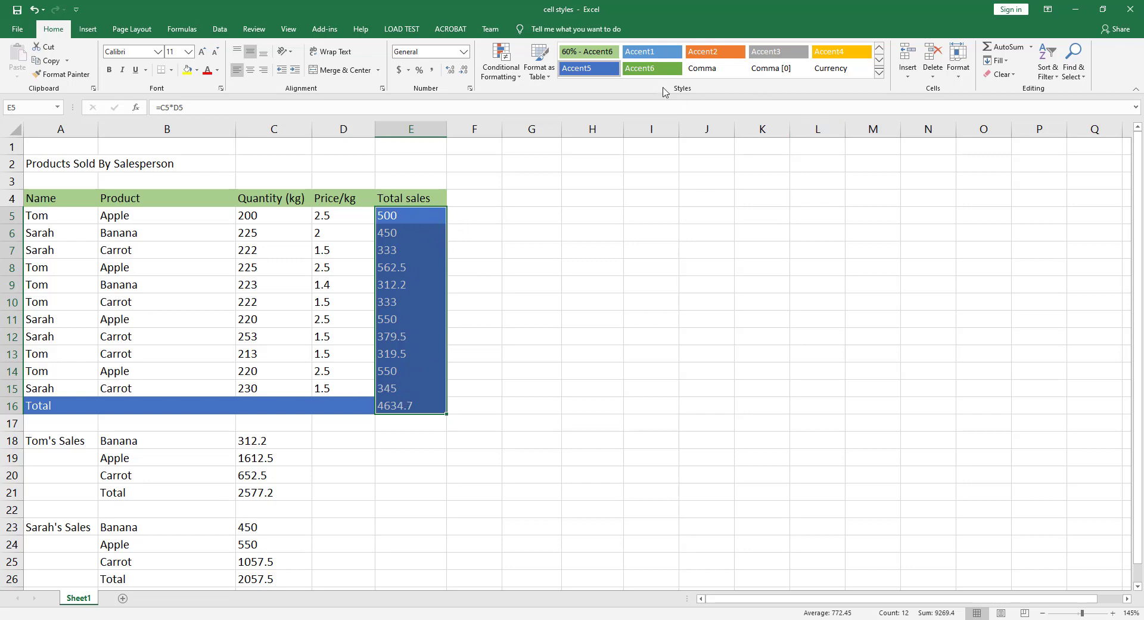
# - Format sales values E5:E16 with the Currency [0] style, showing whole dollars like $ 4,635
pyautogui.click(880, 73)
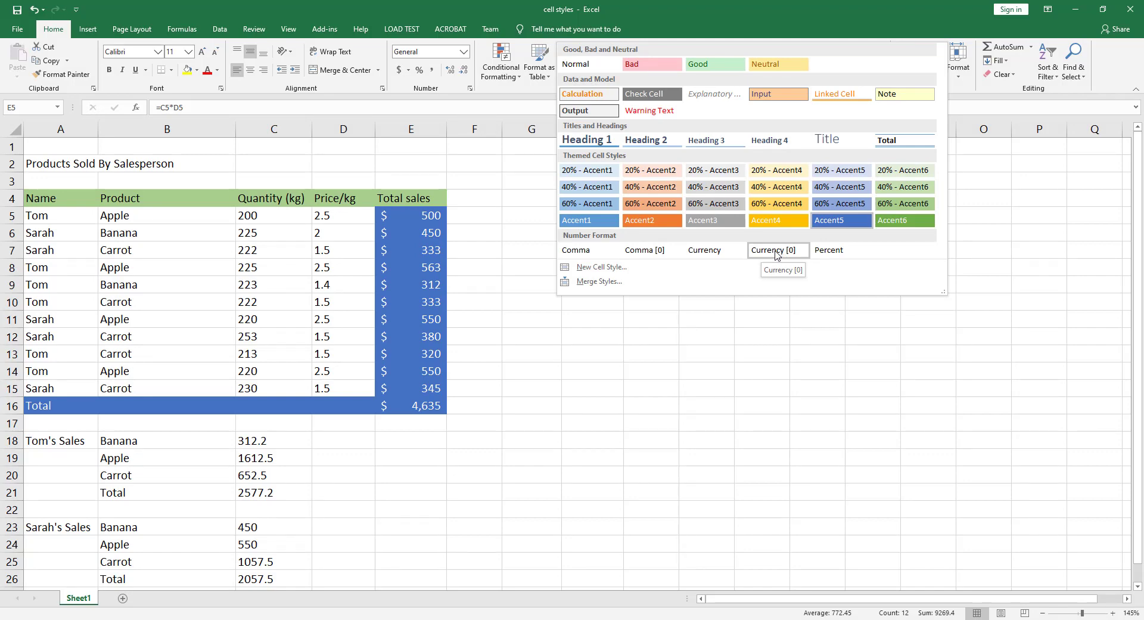
pyautogui.click(775, 255)
pyautogui.click(564, 247)
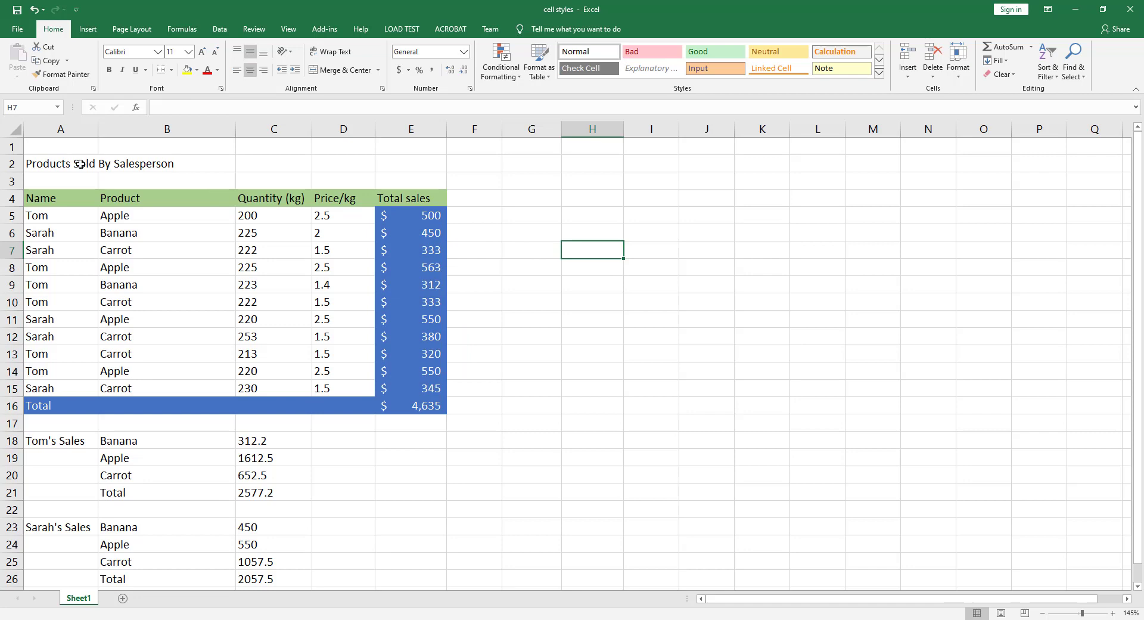
# - Give the 'Products Sold By Salesperson' title in A2 the Heading 4 style
pyautogui.click(45, 166)
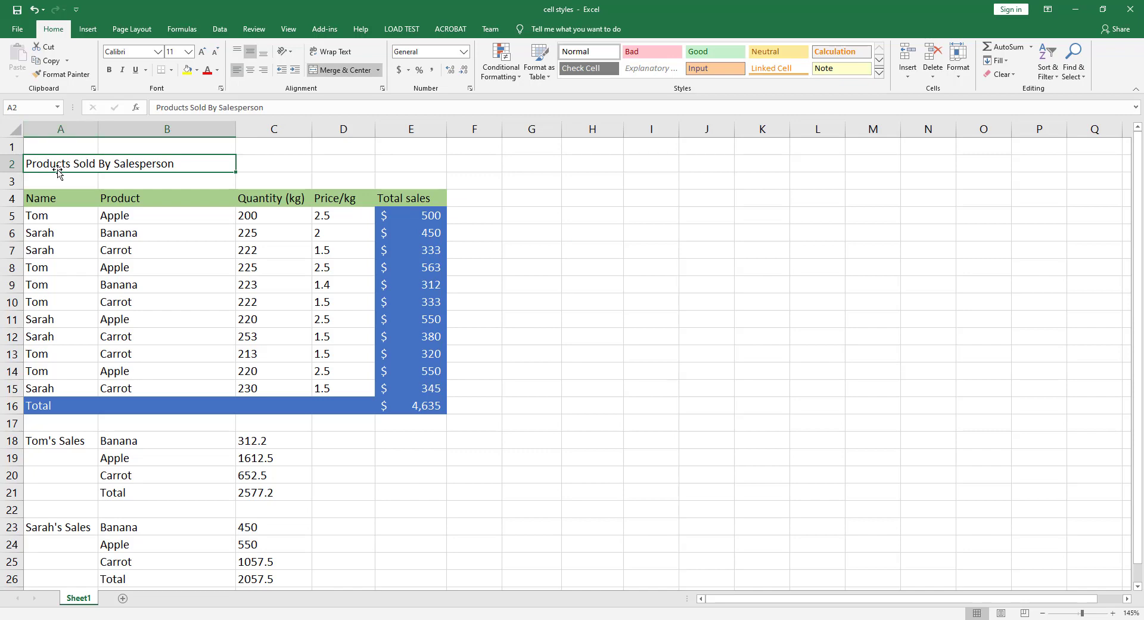
pyautogui.click(880, 73)
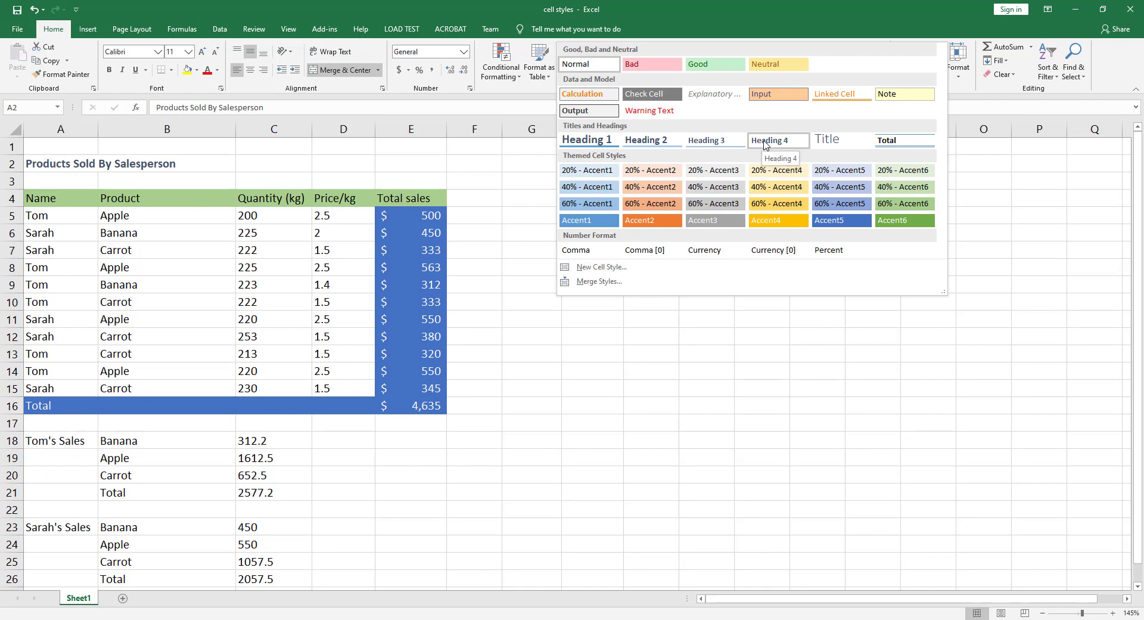
pyautogui.click(764, 143)
pyautogui.click(508, 238)
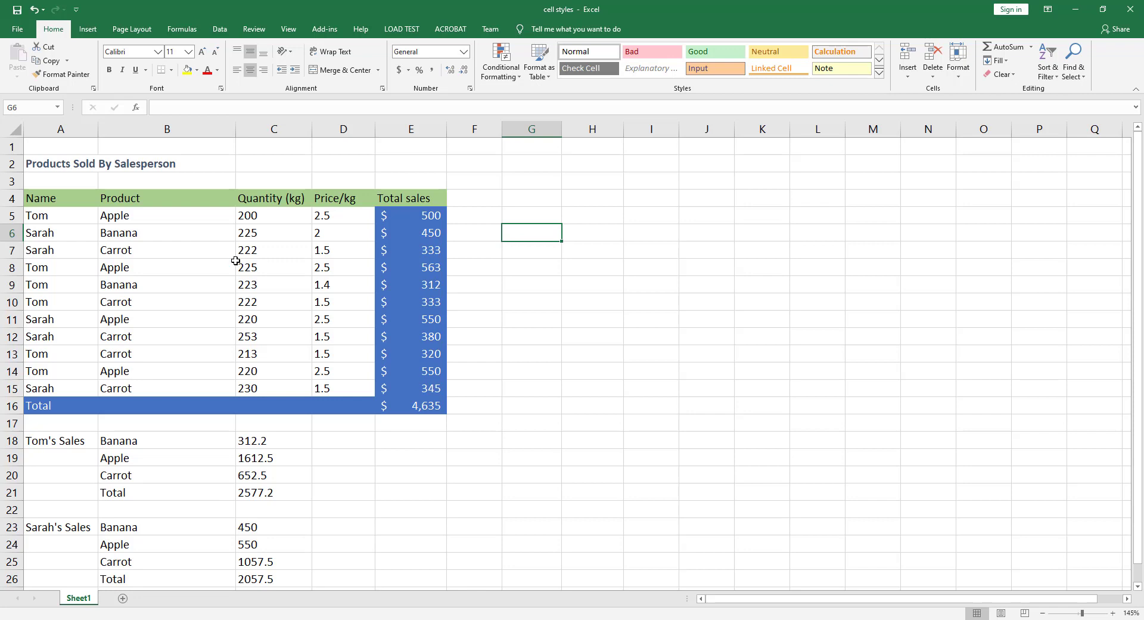
# - Fill cell A5 (Tom) with Light Gray, Background 2, Darker 75% and make its text white
pyautogui.click(56, 219)
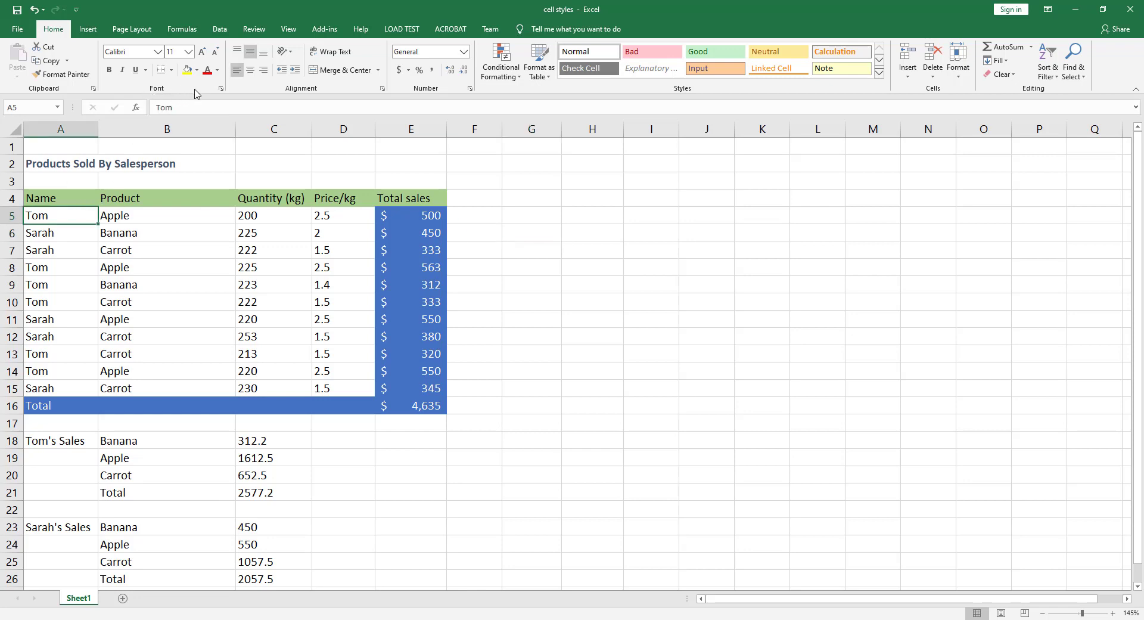
pyautogui.click(196, 71)
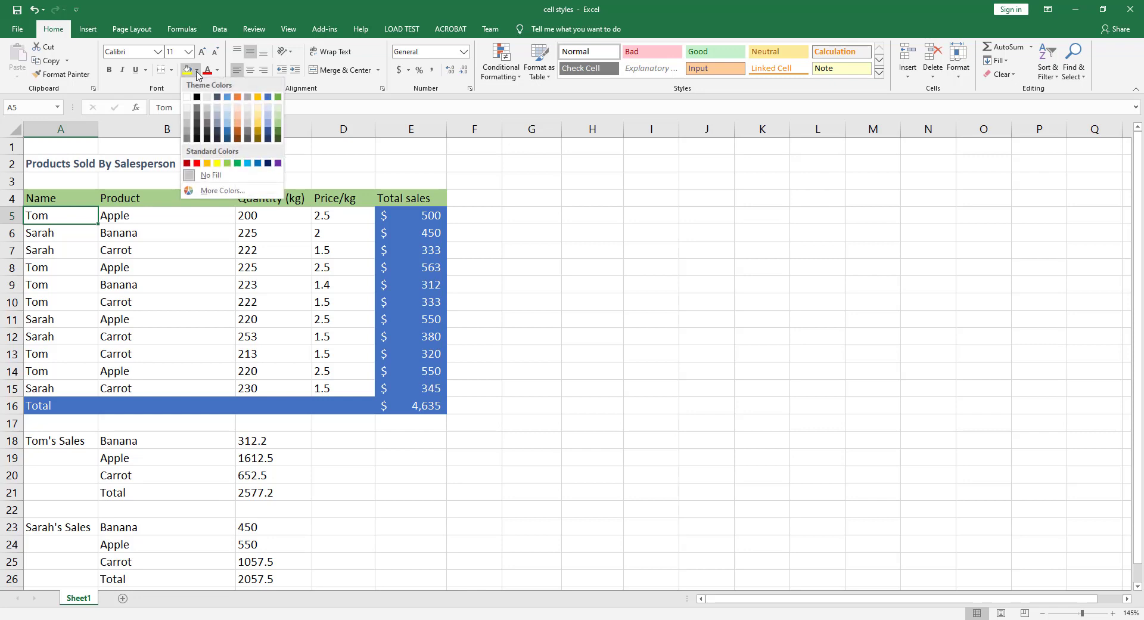
pyautogui.click(207, 128)
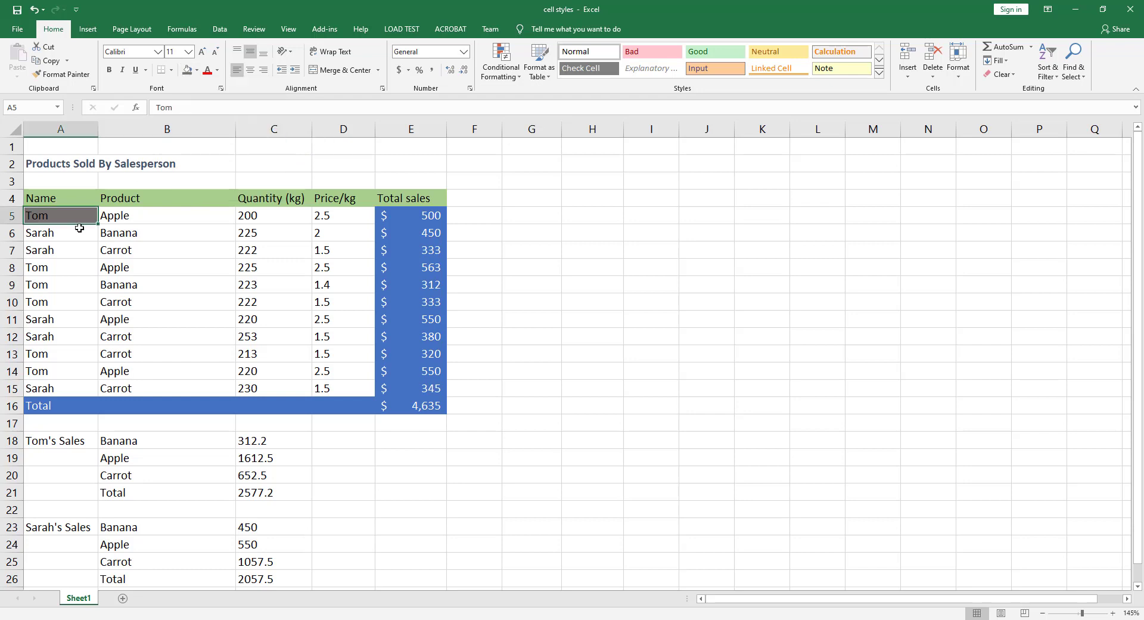
pyautogui.click(219, 70)
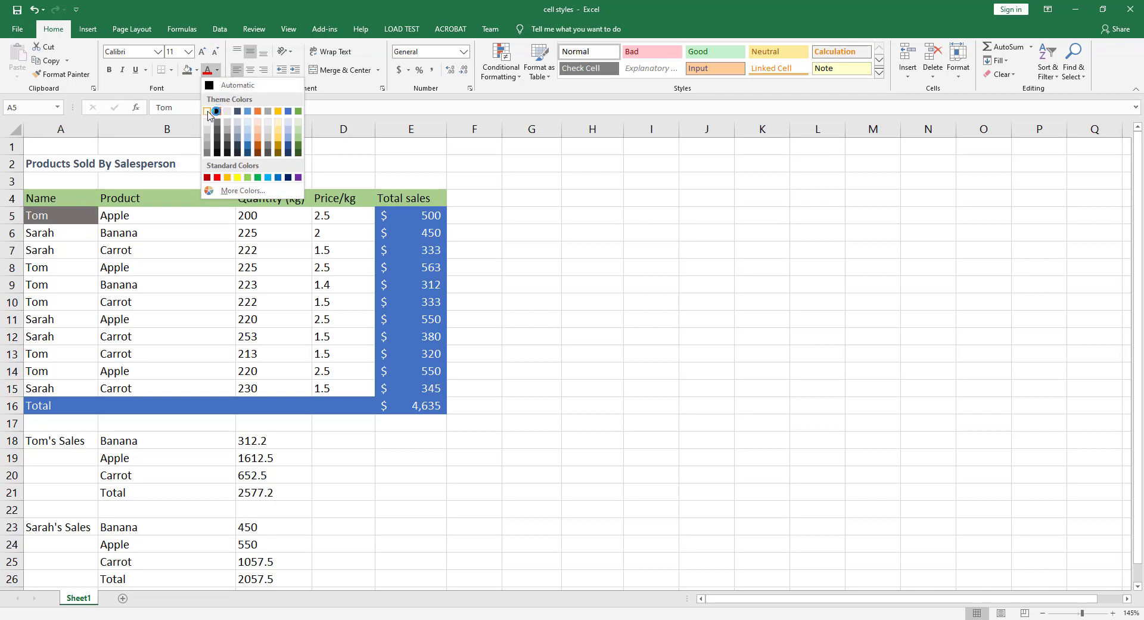
pyautogui.click(207, 111)
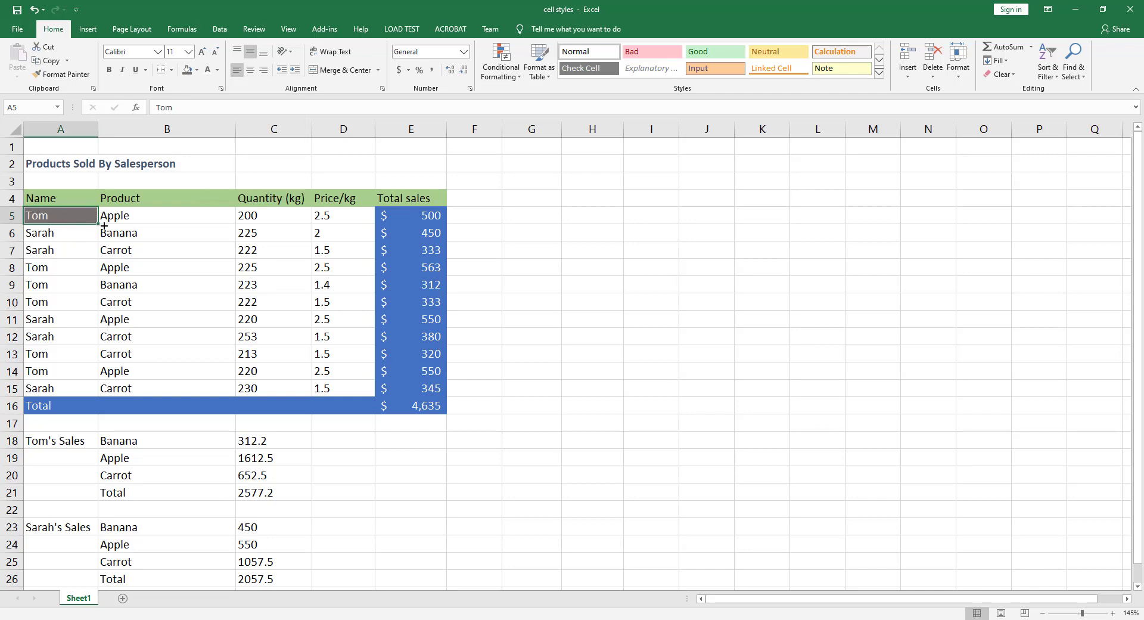
pyautogui.click(879, 72)
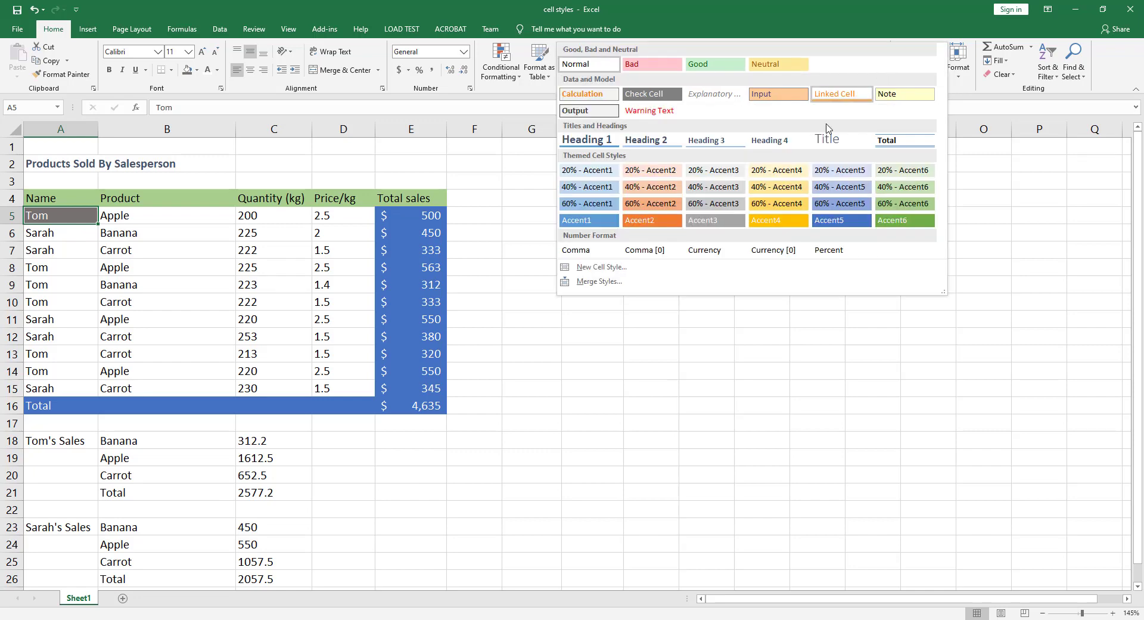
# - Save A5's formatting as a new cell style named 'cell A', excluding number format
pyautogui.click(588, 274)
pyautogui.moveTo(583, 229); pyautogui.dragTo(688, 125)
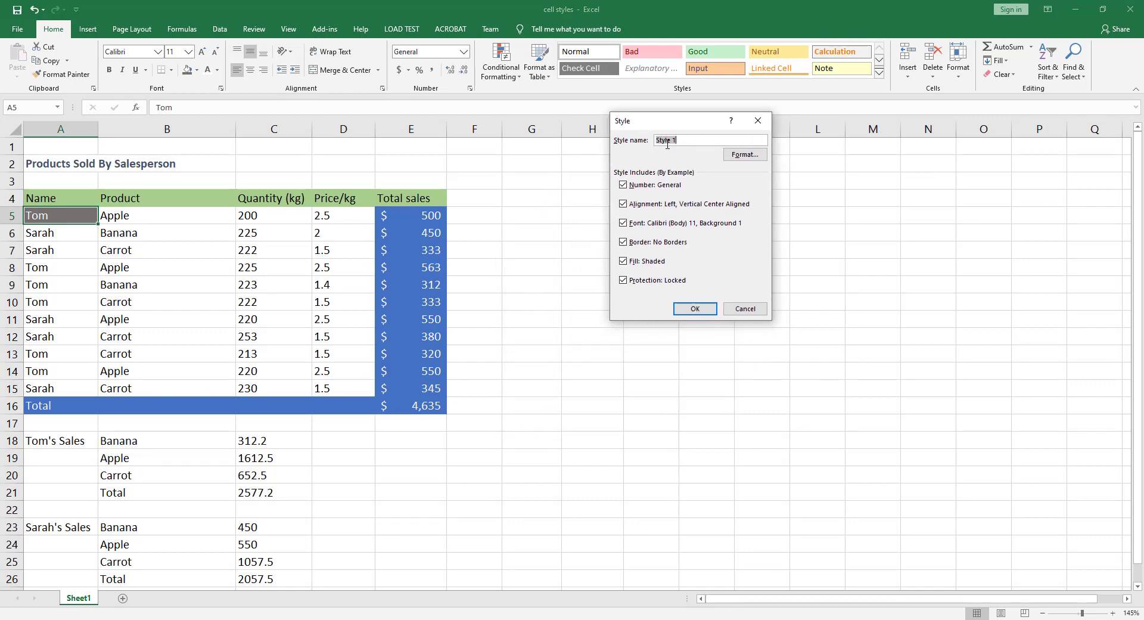
pyautogui.write('ce')
pyautogui.click(623, 185)
pyautogui.click(694, 308)
pyautogui.click(532, 313)
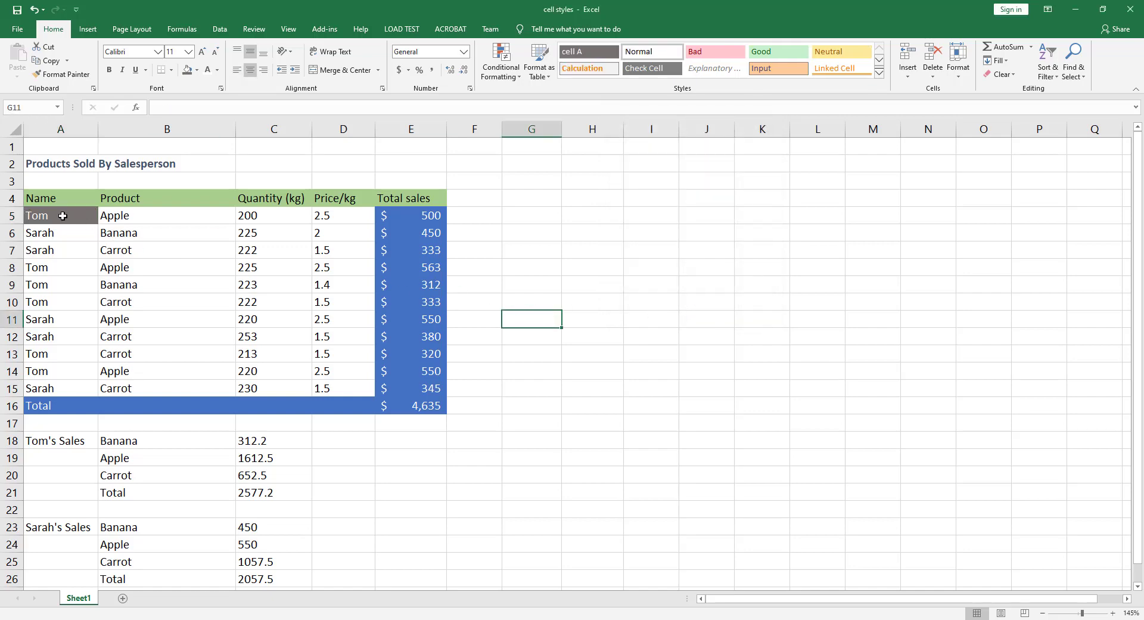
# - Apply the custom 'cell A' style to the table body A5:D15
pyautogui.moveTo(62, 216); pyautogui.dragTo(324, 388)
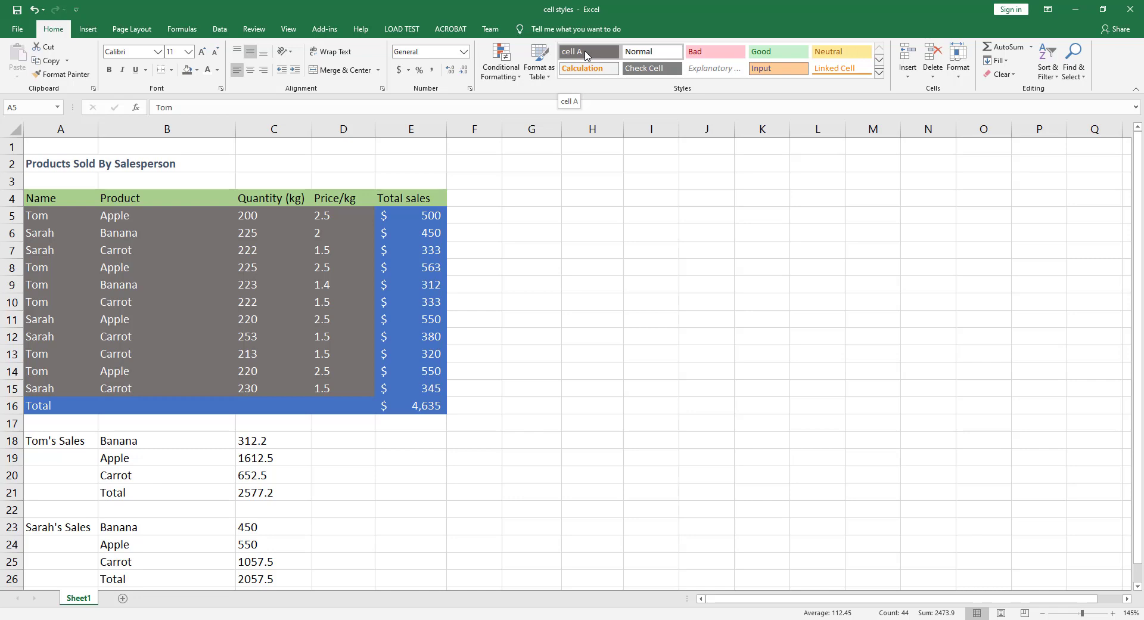
pyautogui.click(592, 55)
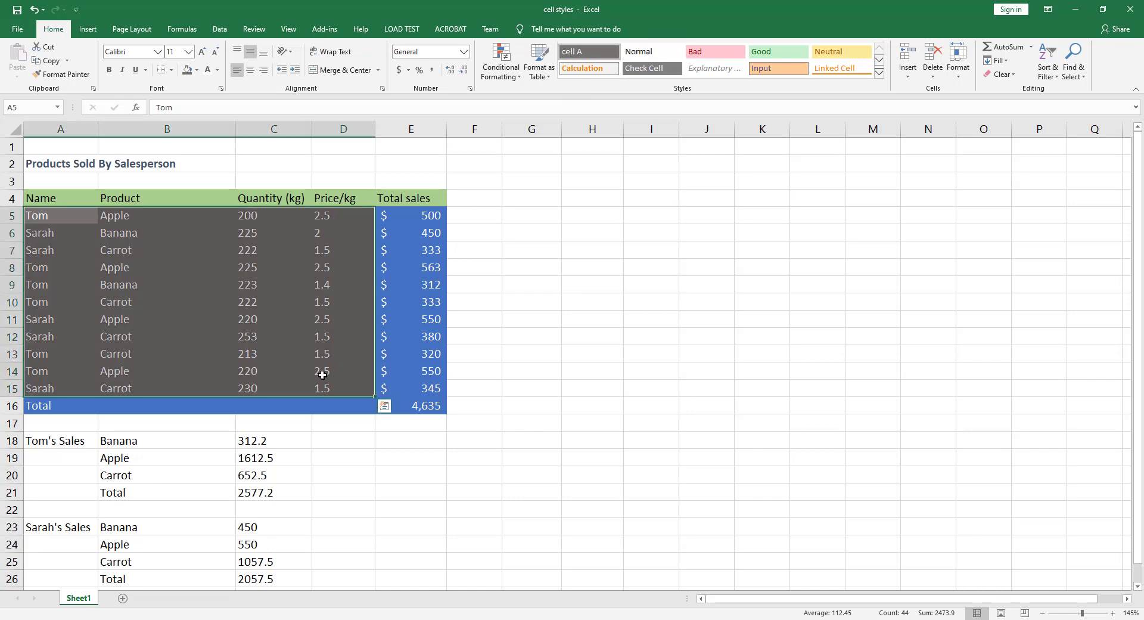
pyautogui.click(552, 212)
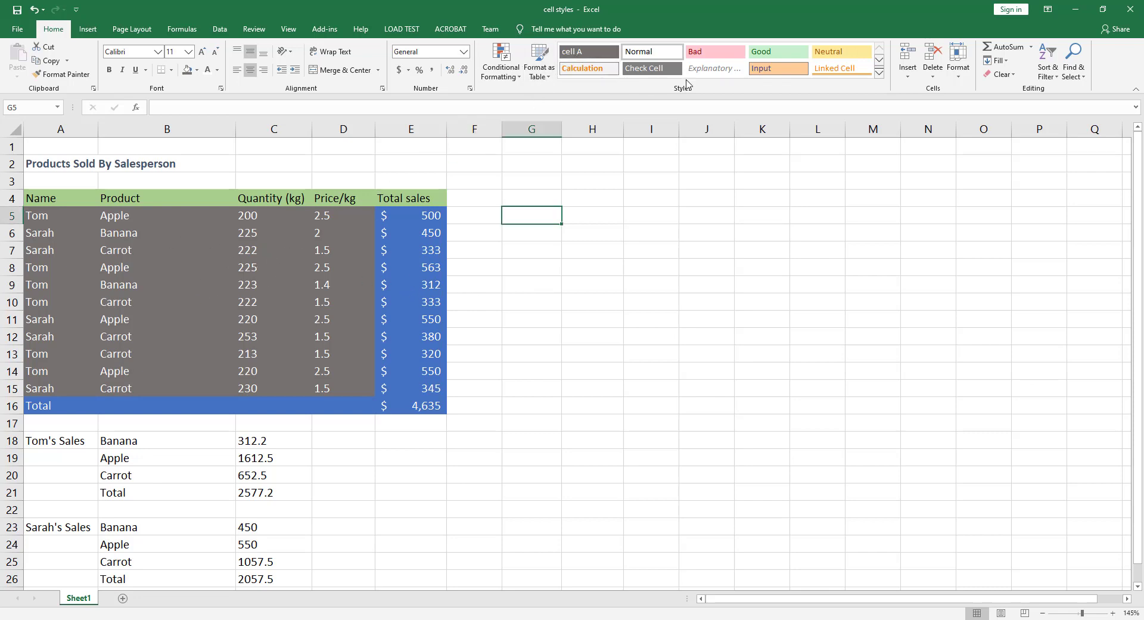
# - Modify the 'cell A' style's font to Cambria with automatic font colour
pyautogui.click(880, 75)
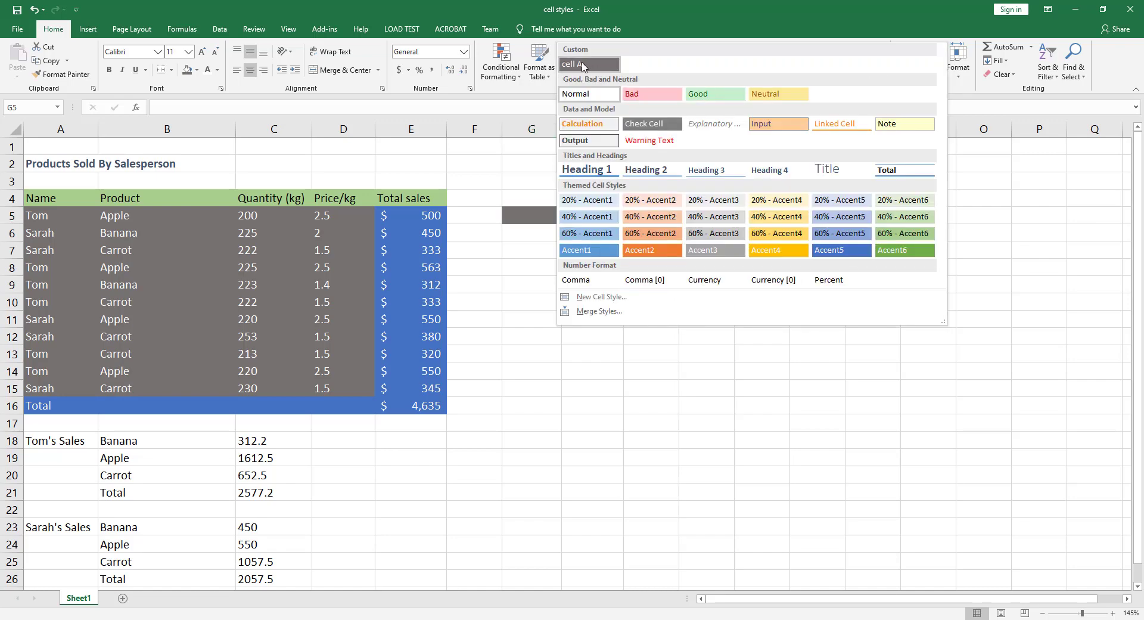
pyautogui.rightClick(578, 67)
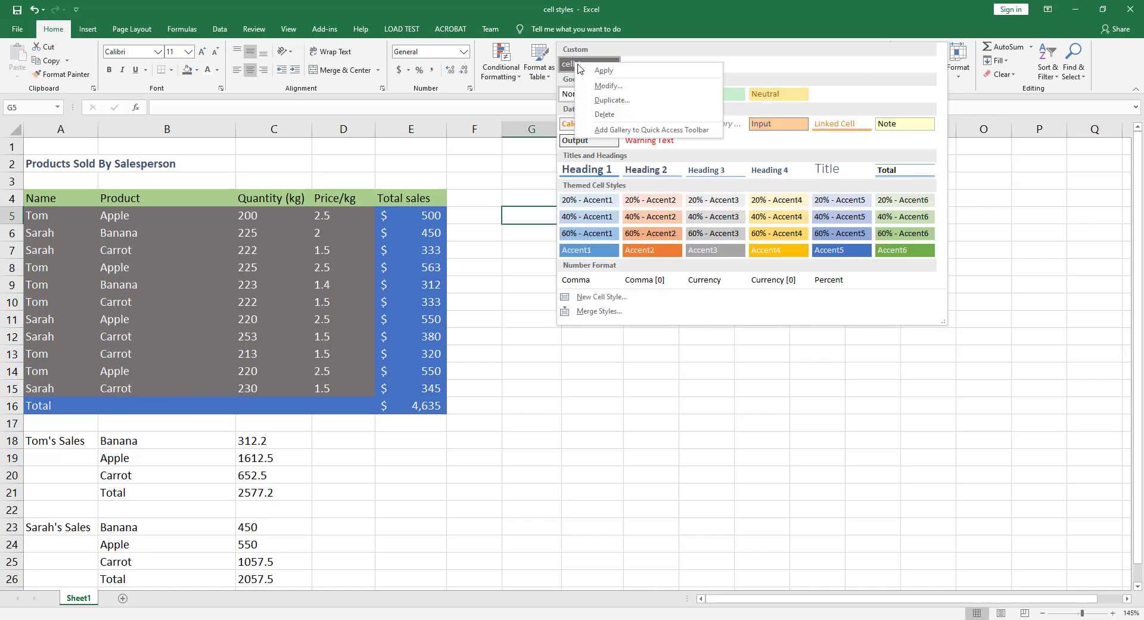
pyautogui.click(609, 86)
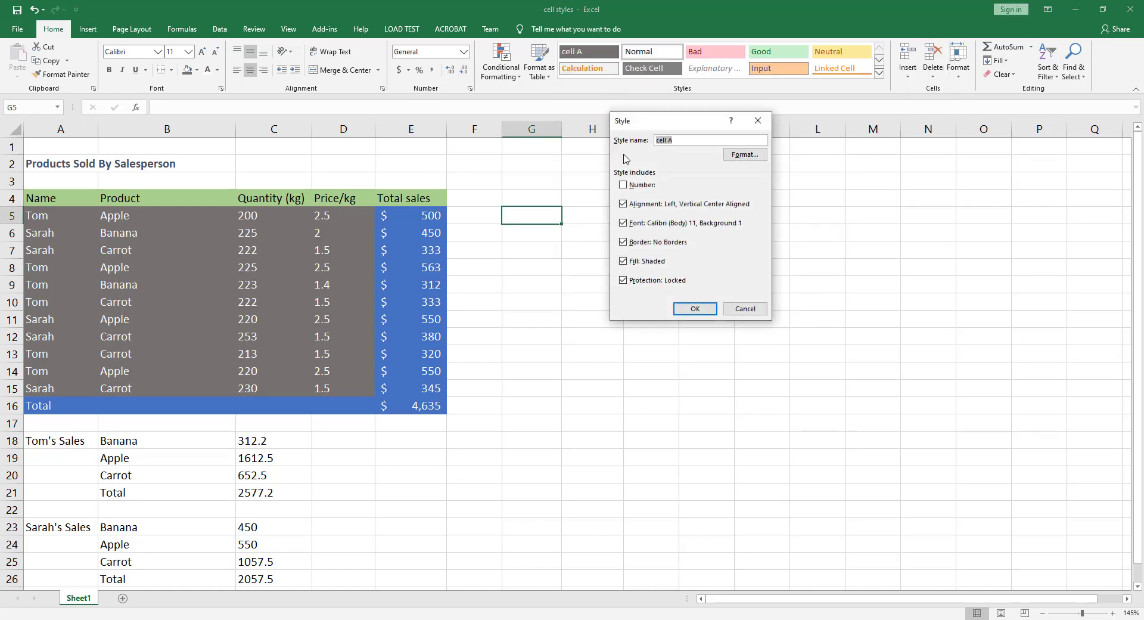
pyautogui.click(744, 155)
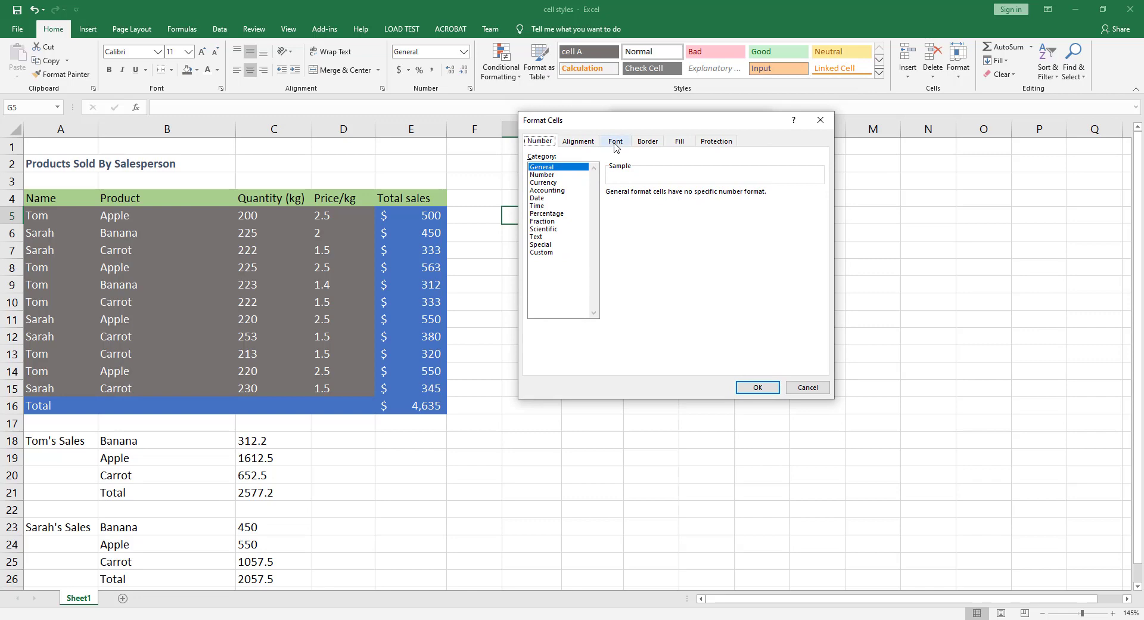
pyautogui.click(615, 142)
pyautogui.click(679, 216)
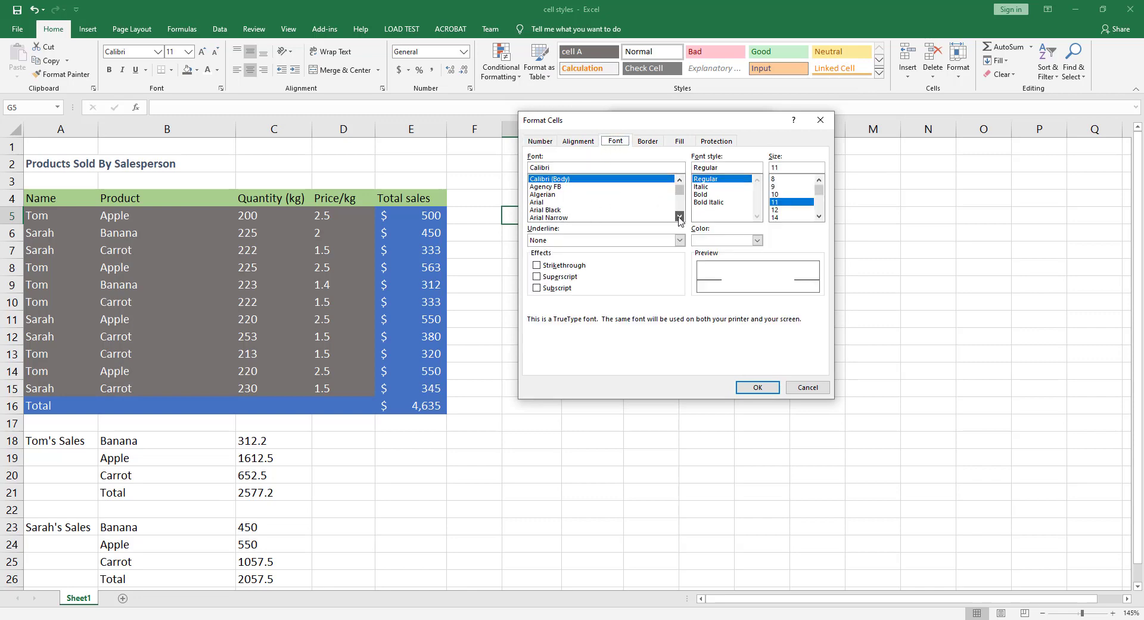
pyautogui.scroll(-10, 679, 218)
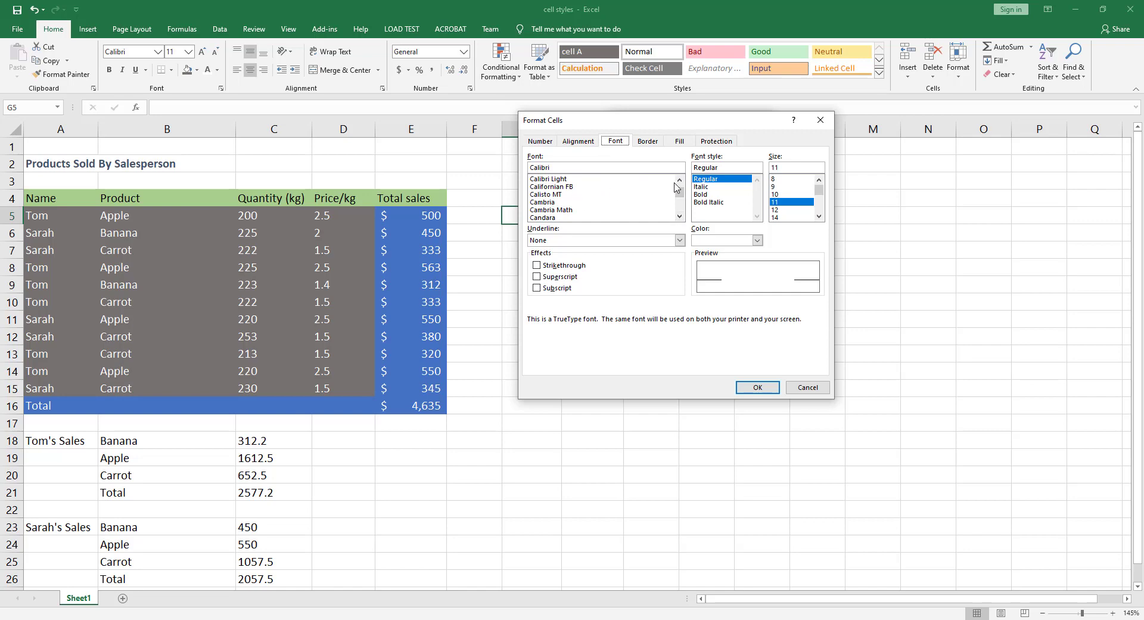
pyautogui.click(545, 203)
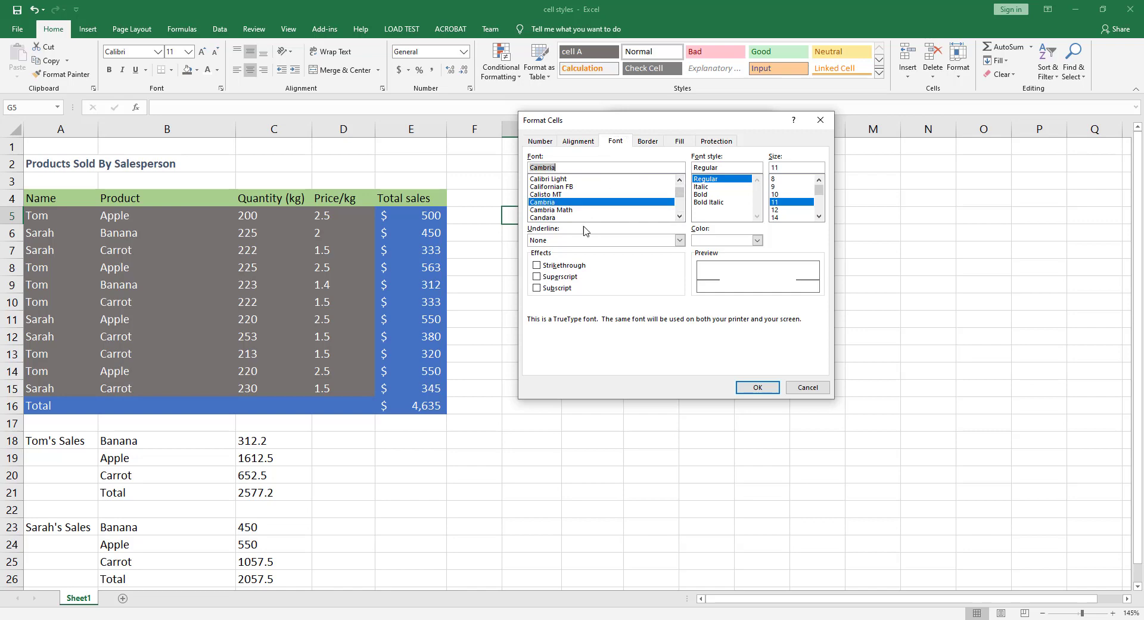
pyautogui.click(758, 241)
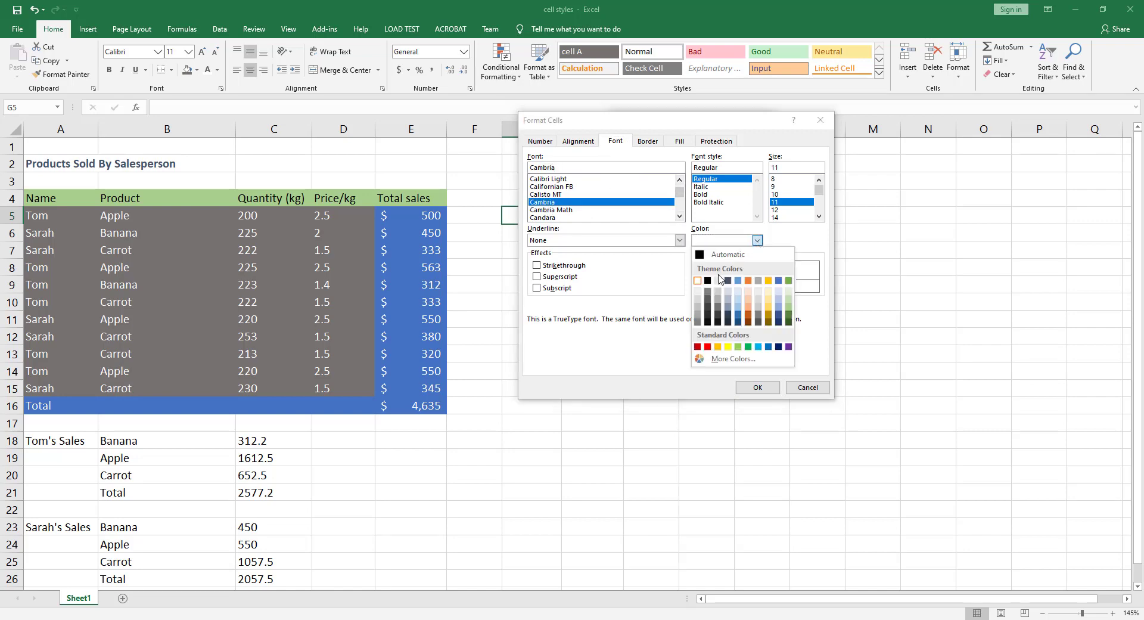
pyautogui.click(699, 255)
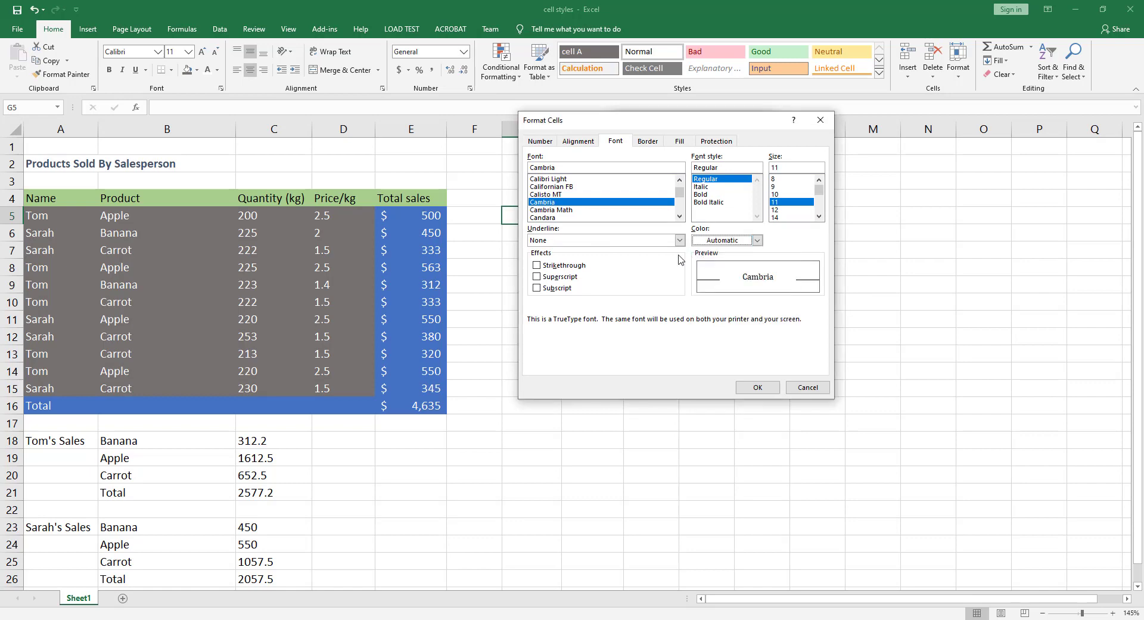
# - Give the 'cell A' style an outline border and gold fill, and confirm
pyautogui.click(648, 141)
pyautogui.click(685, 175)
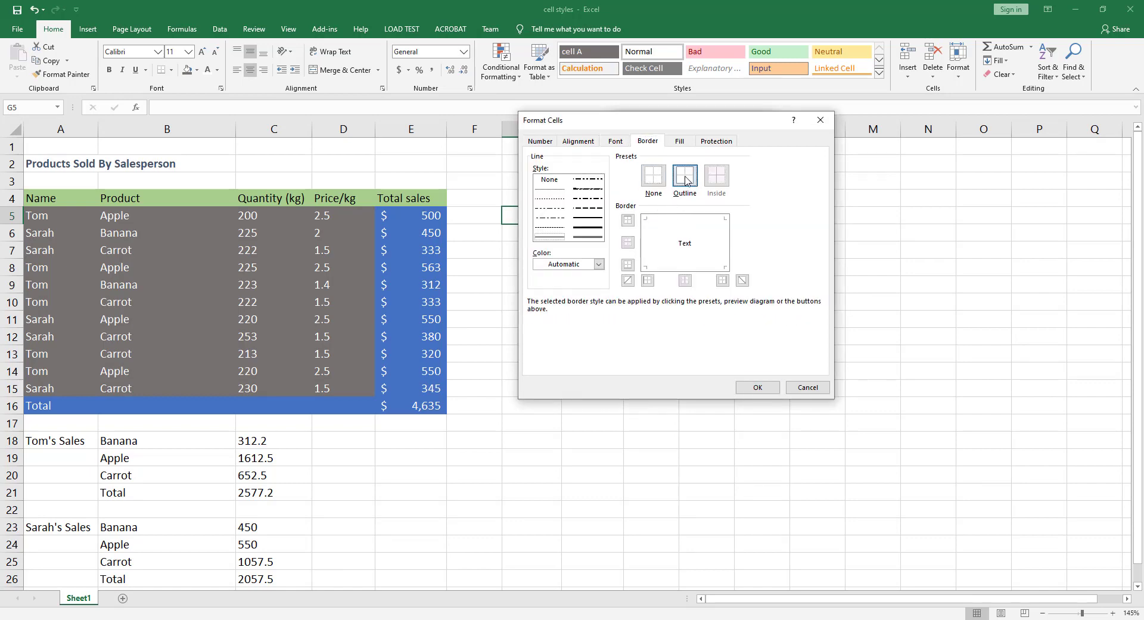
pyautogui.click(679, 141)
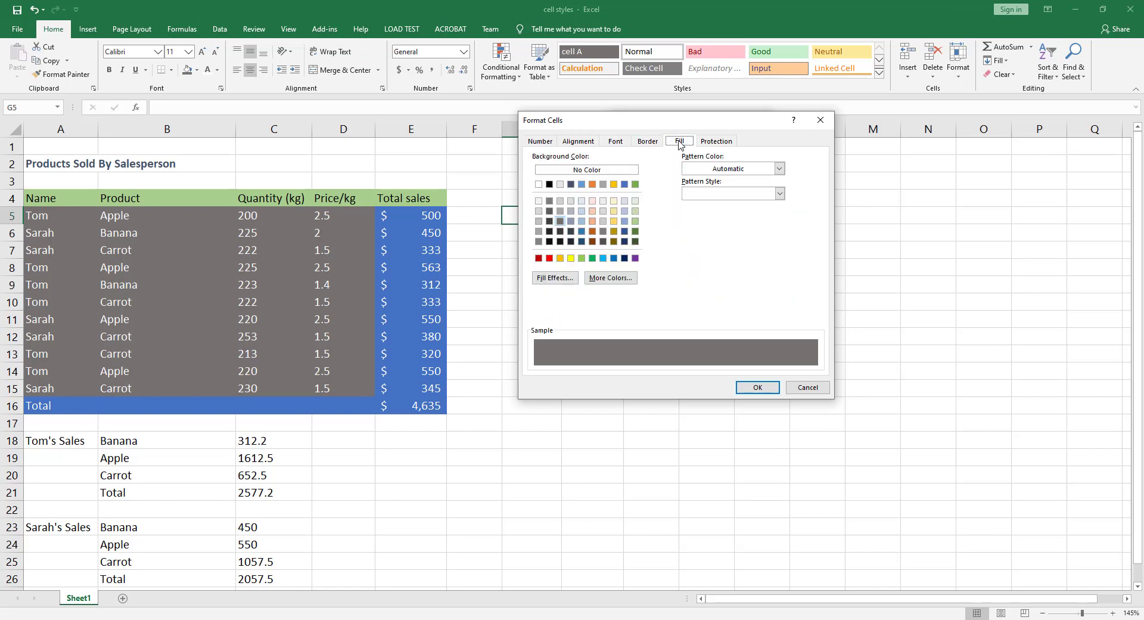
pyautogui.click(560, 258)
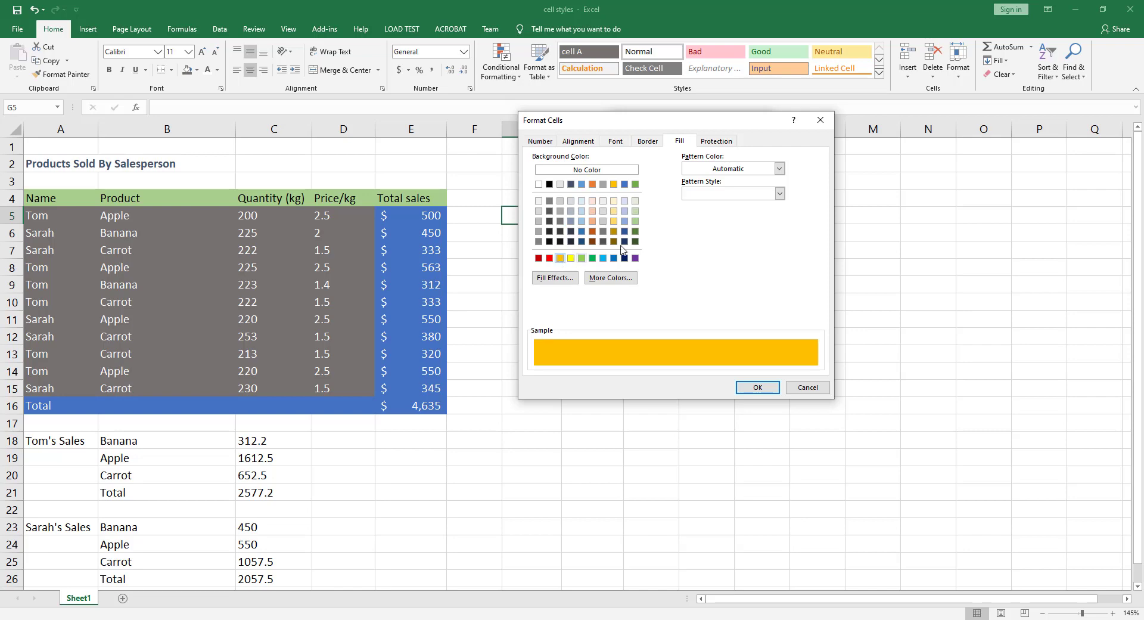
pyautogui.click(757, 387)
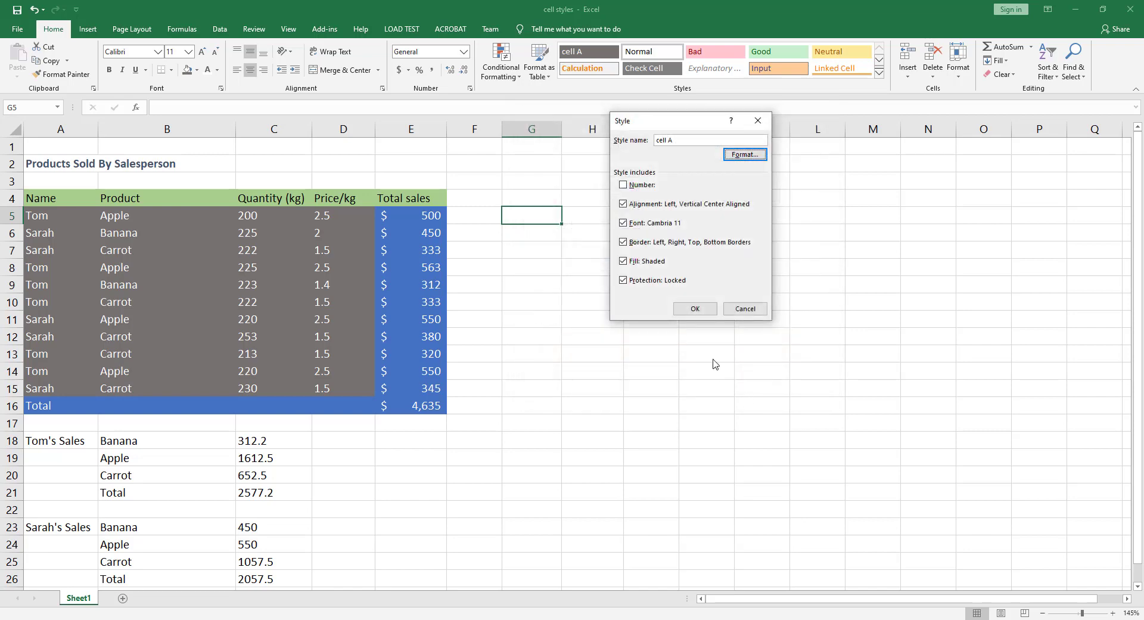
pyautogui.click(692, 310)
# - Deselect the restyled gold, bordered table body and select the Name header cell A4
pyautogui.click(563, 288)
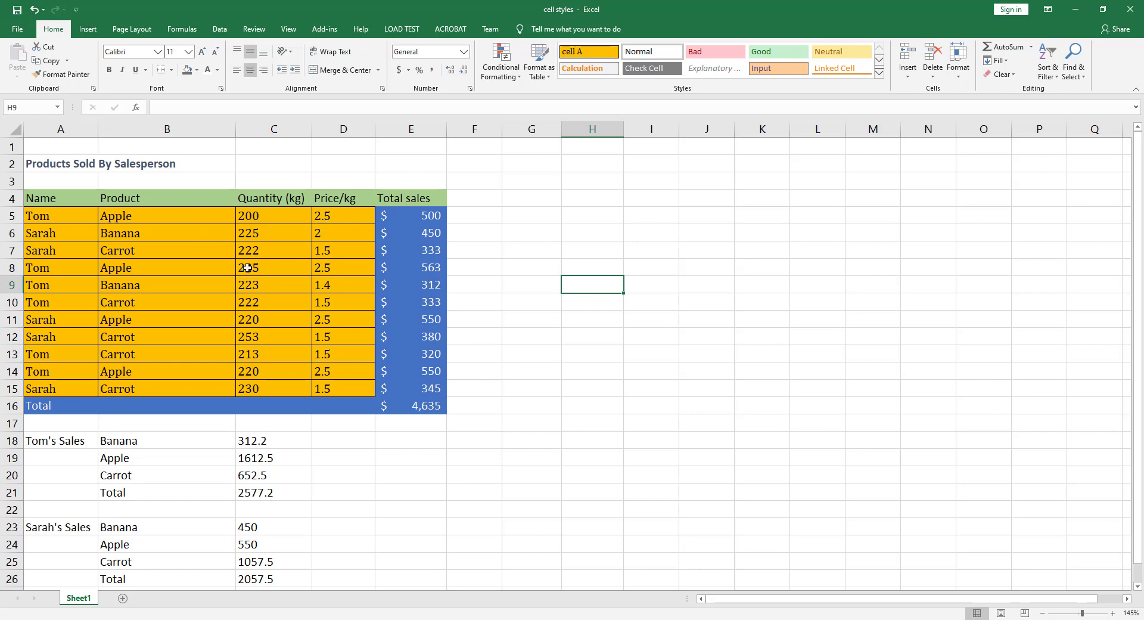
pyautogui.click(45, 199)
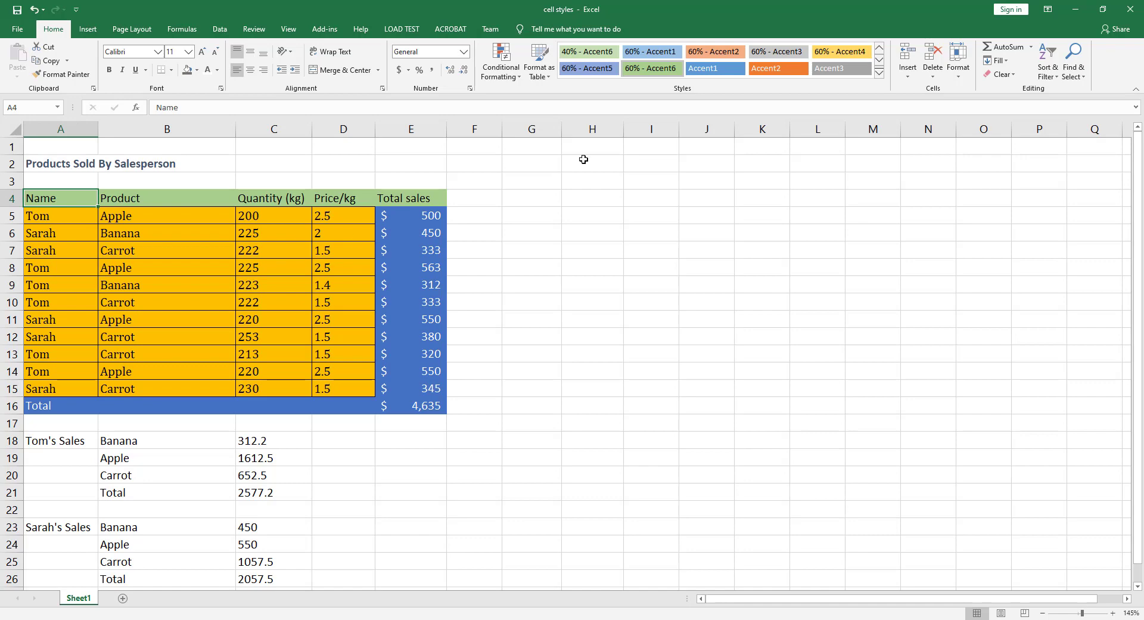
# - Browse Cell Styles for A4 and Total cell A16 without applying any, then select B4
pyautogui.click(881, 74)
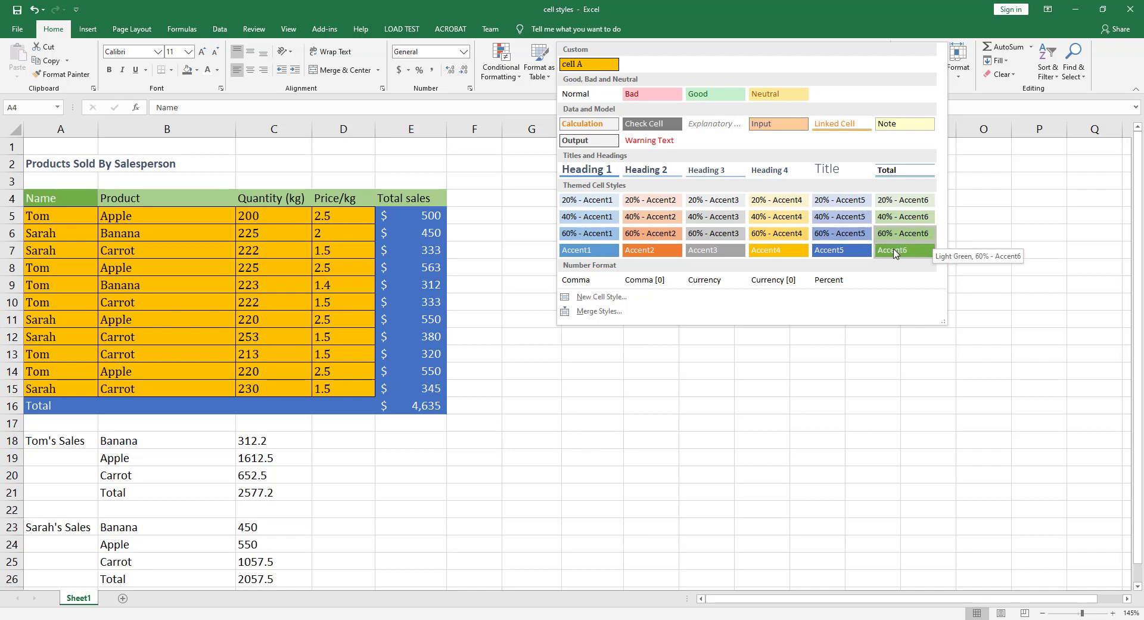
pyautogui.click(489, 302)
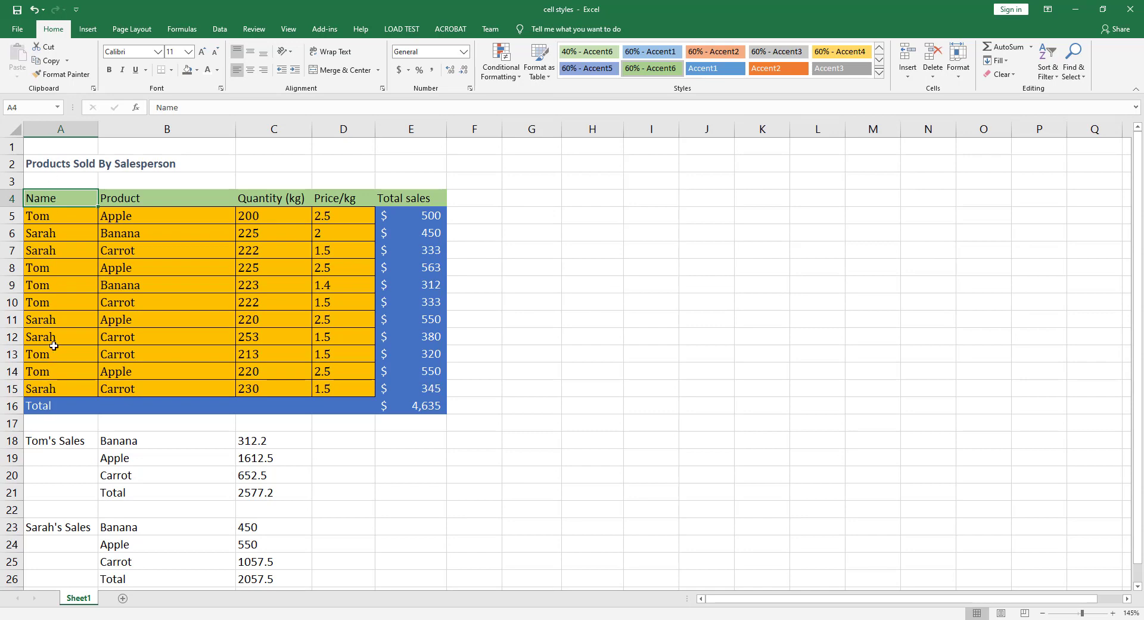
pyautogui.click(49, 406)
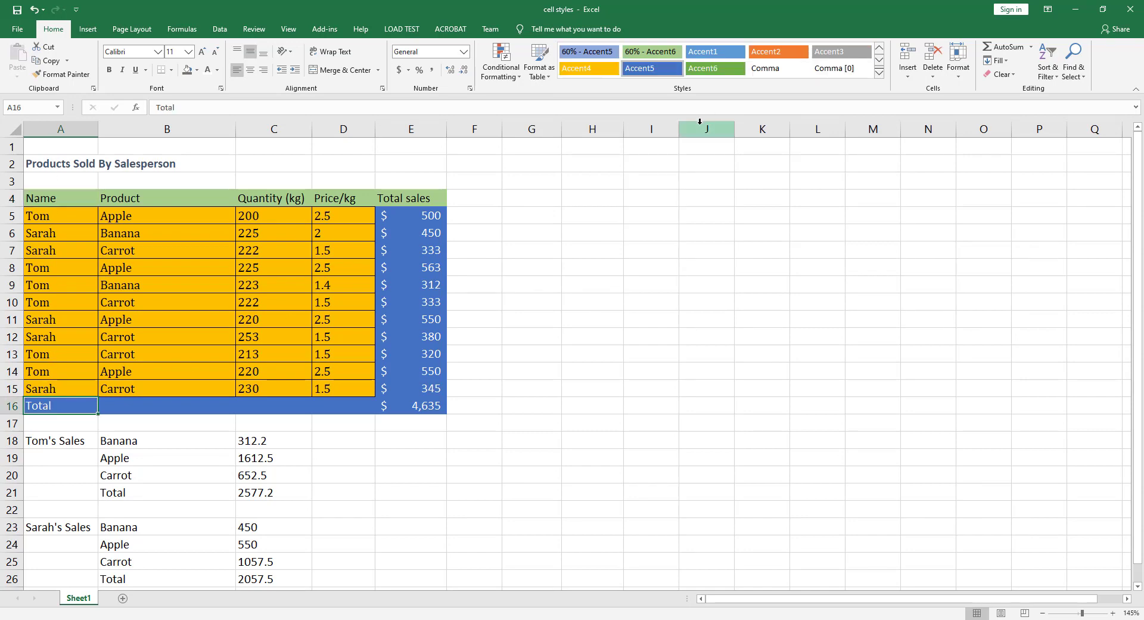
pyautogui.click(879, 78)
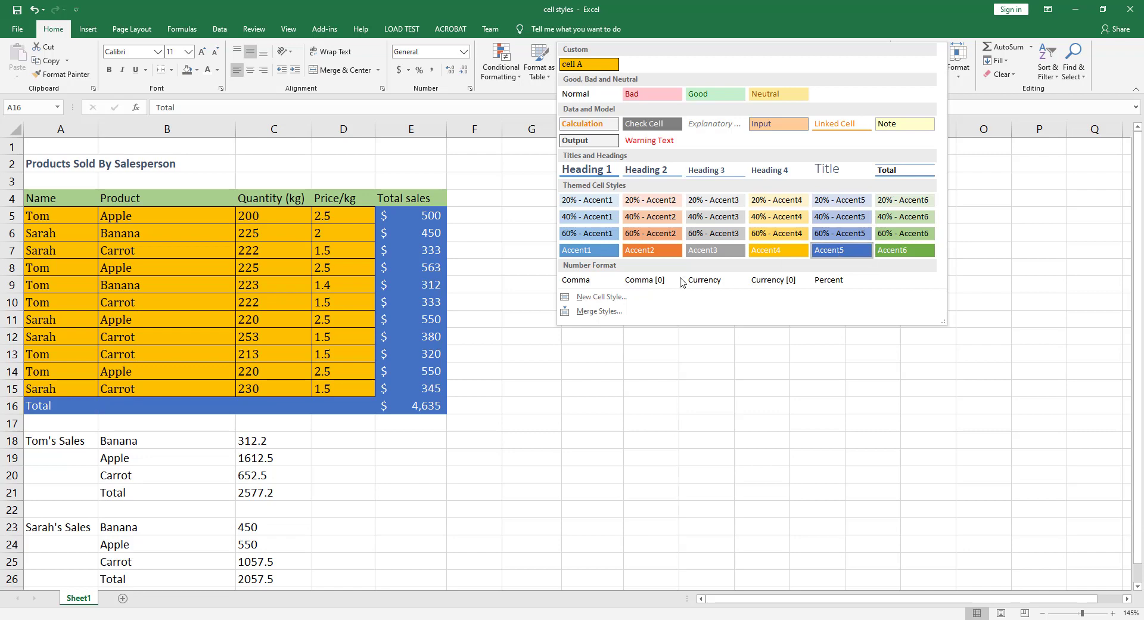
pyautogui.click(526, 273)
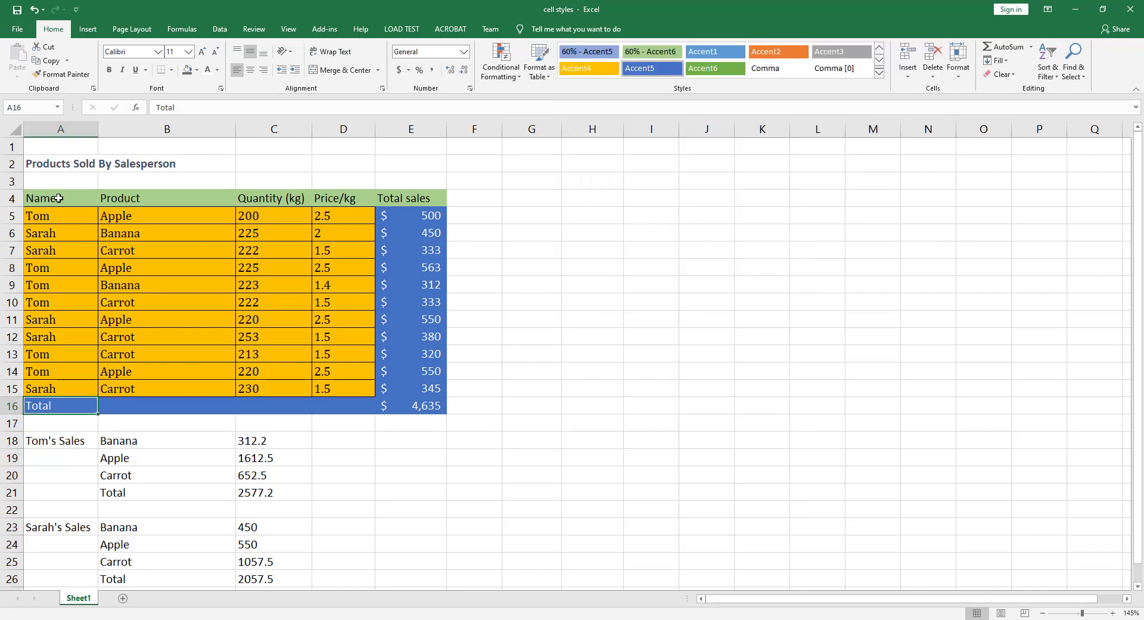
pyautogui.click(123, 199)
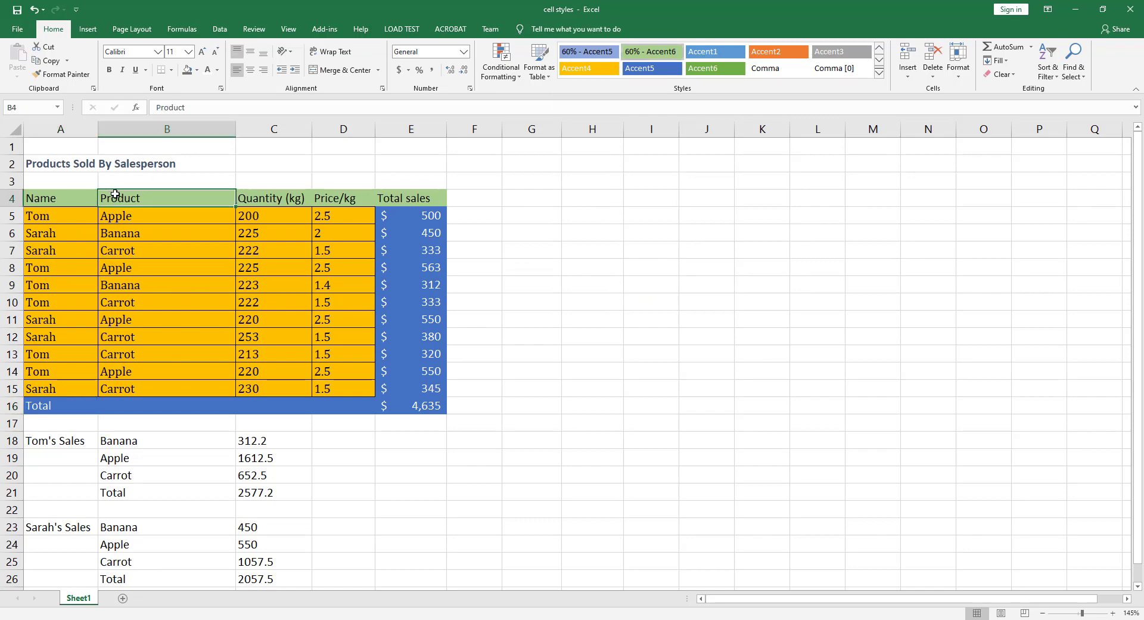
pyautogui.press('alt')
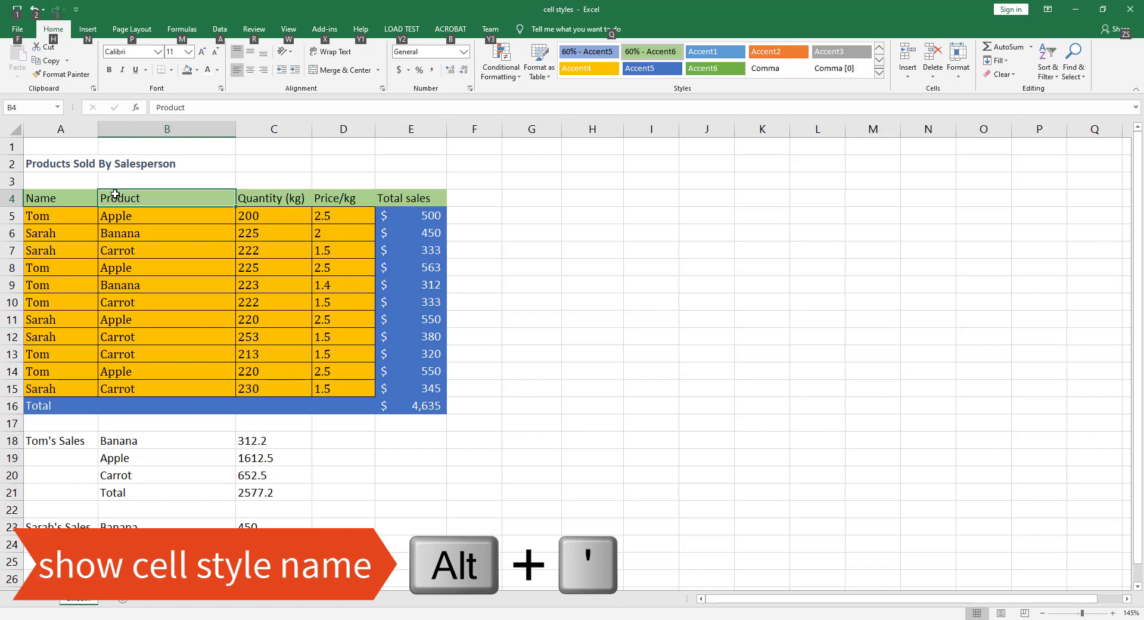
pyautogui.press("'")
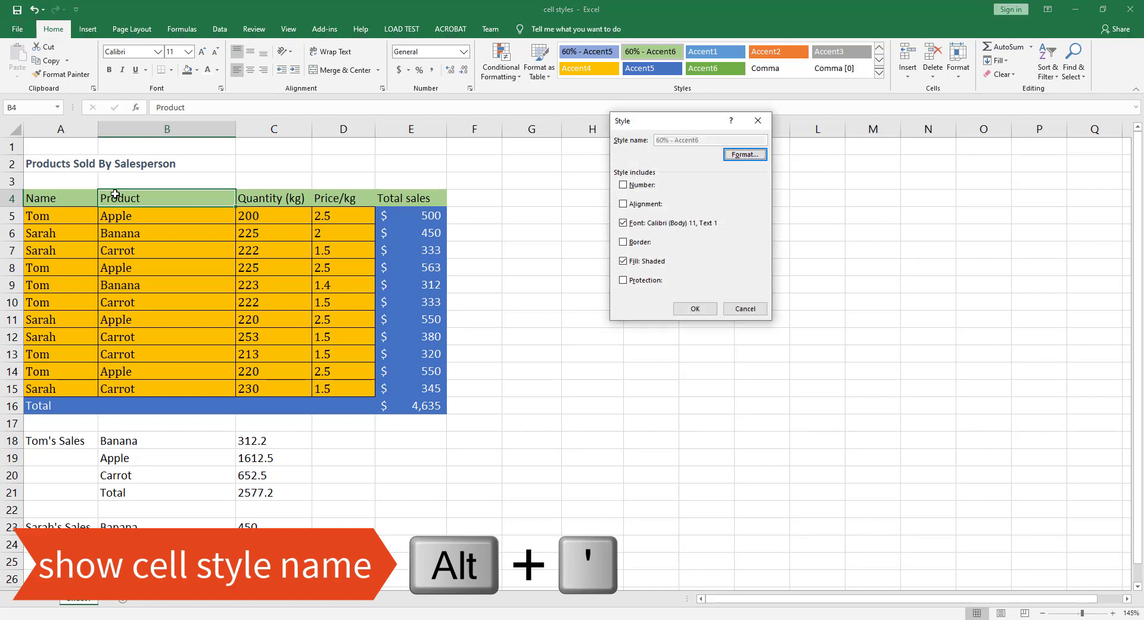
pyautogui.moveTo(668, 121); pyautogui.dragTo(567, 163)
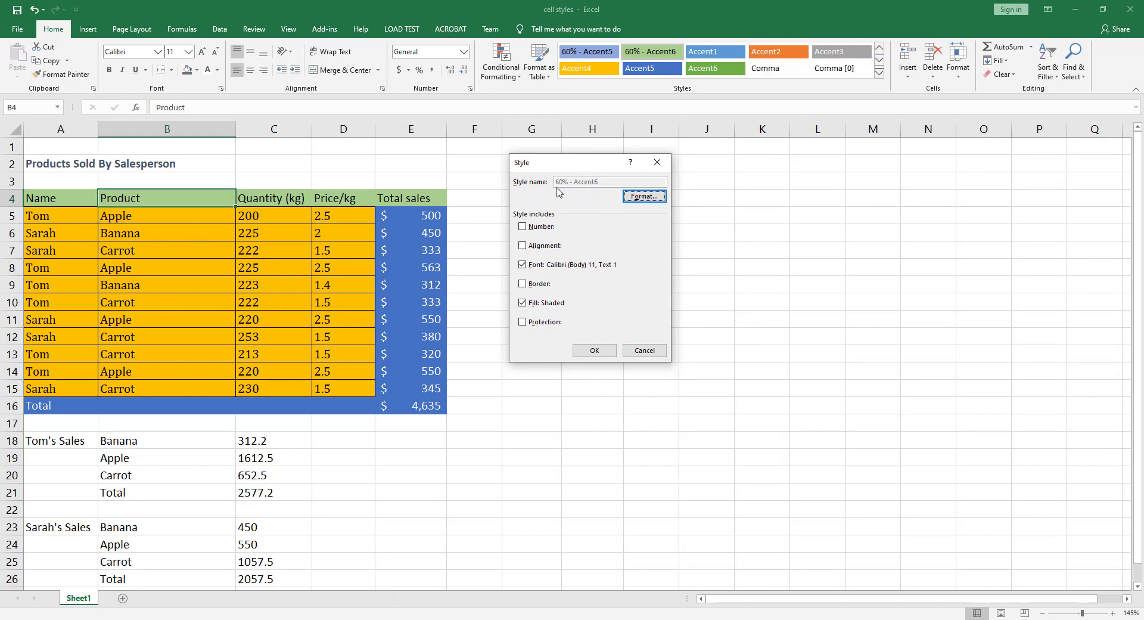
pyautogui.click(656, 162)
pyautogui.click(167, 247)
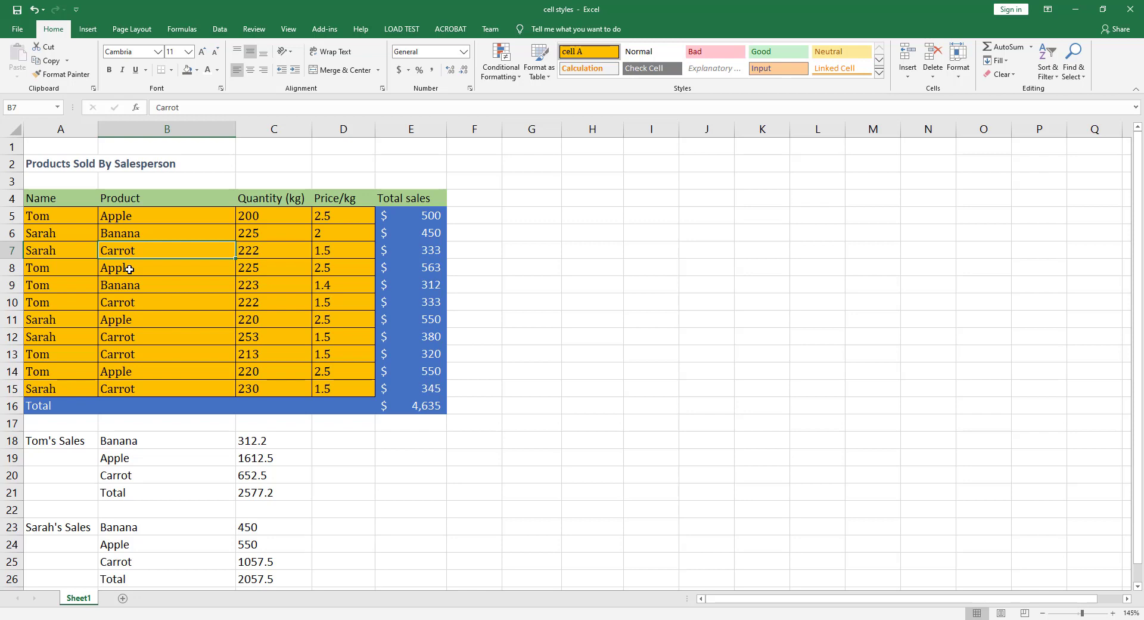
pyautogui.hotkey('alt', "'")
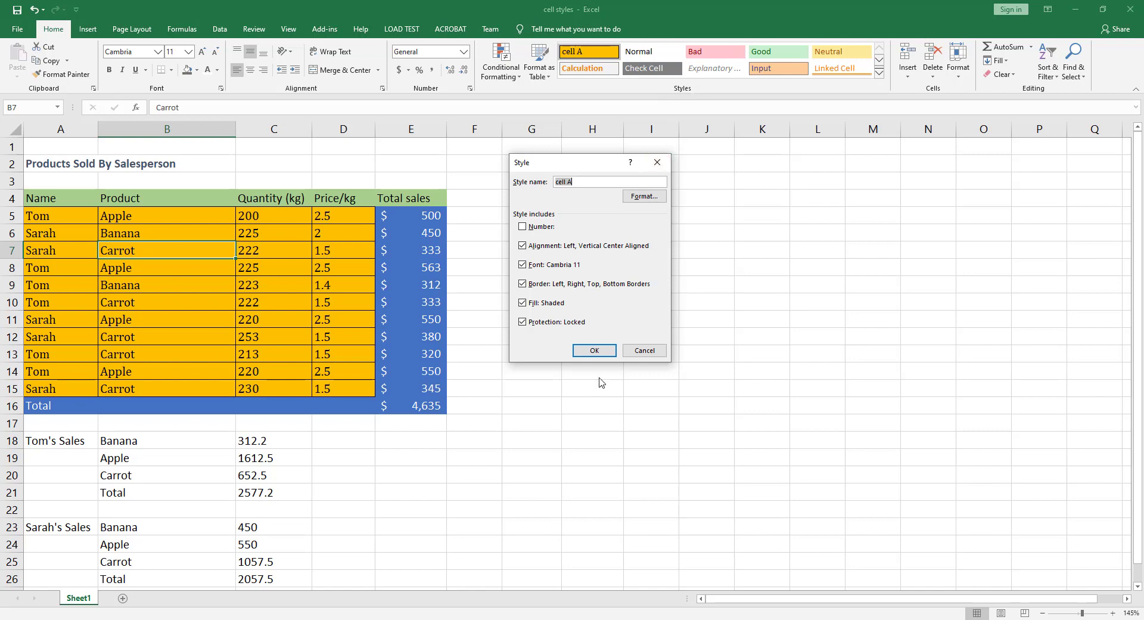
pyautogui.click(644, 353)
pyautogui.click(535, 298)
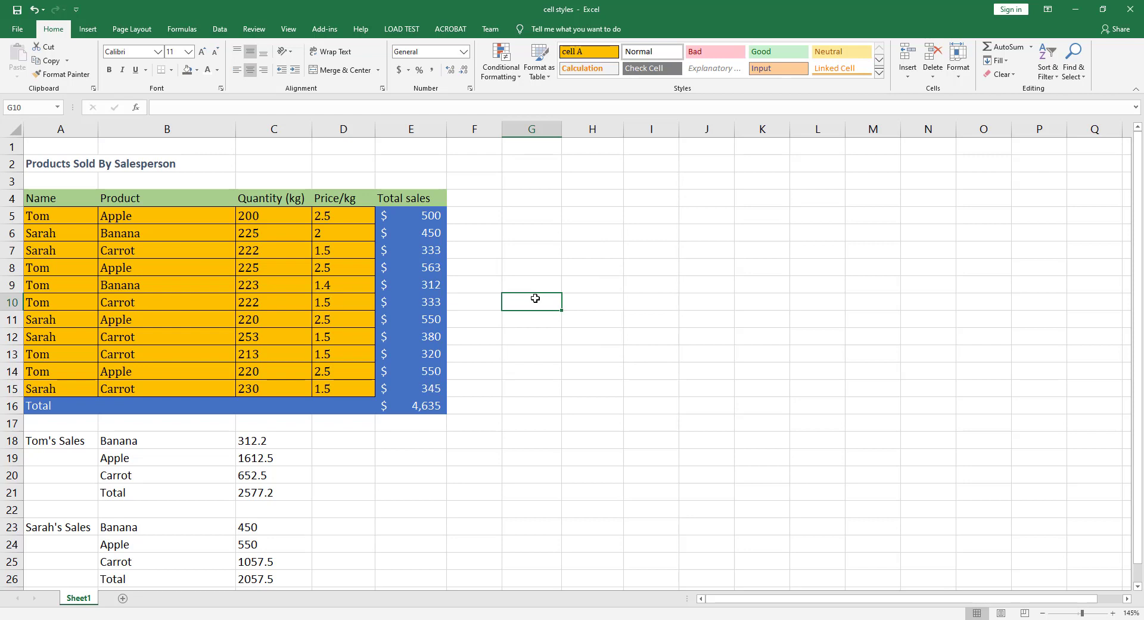
# - Apply the cell A style to G10, then open the merge styles workbook from the Chapter 5 folder
pyautogui.click(612, 54)
pyautogui.click(17, 29)
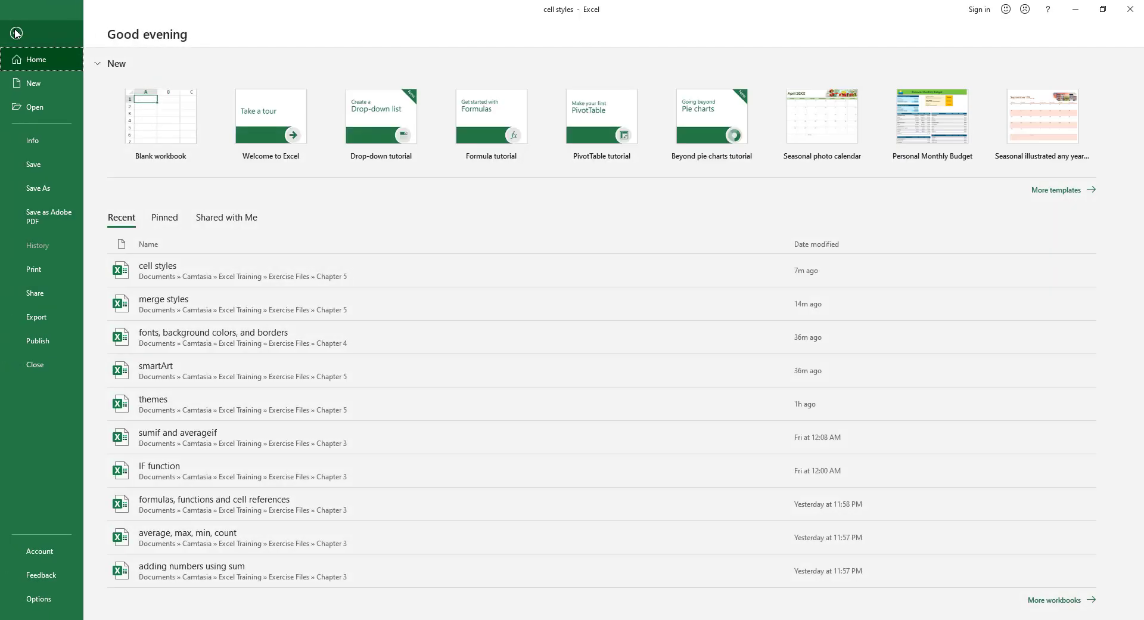
pyautogui.click(31, 107)
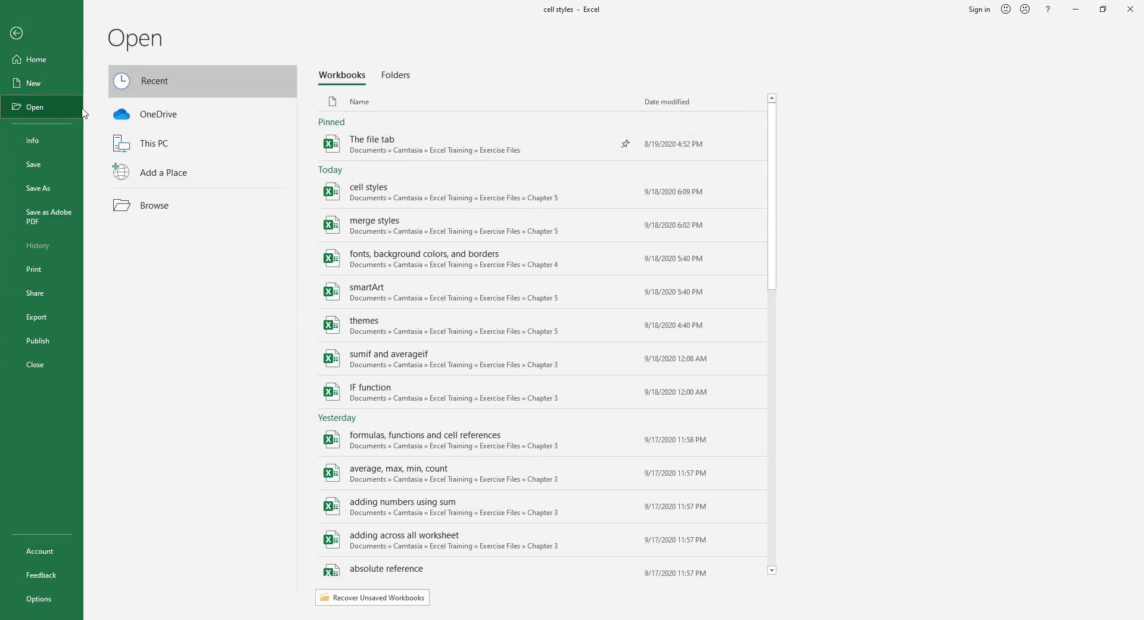
pyautogui.click(154, 208)
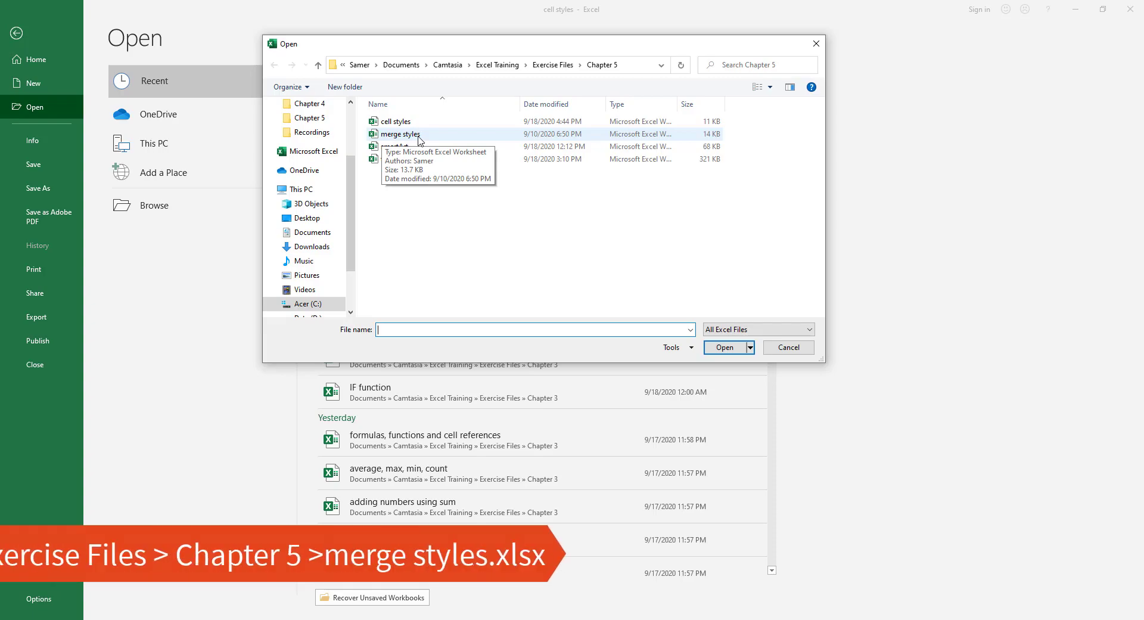
pyautogui.doubleClick(418, 137)
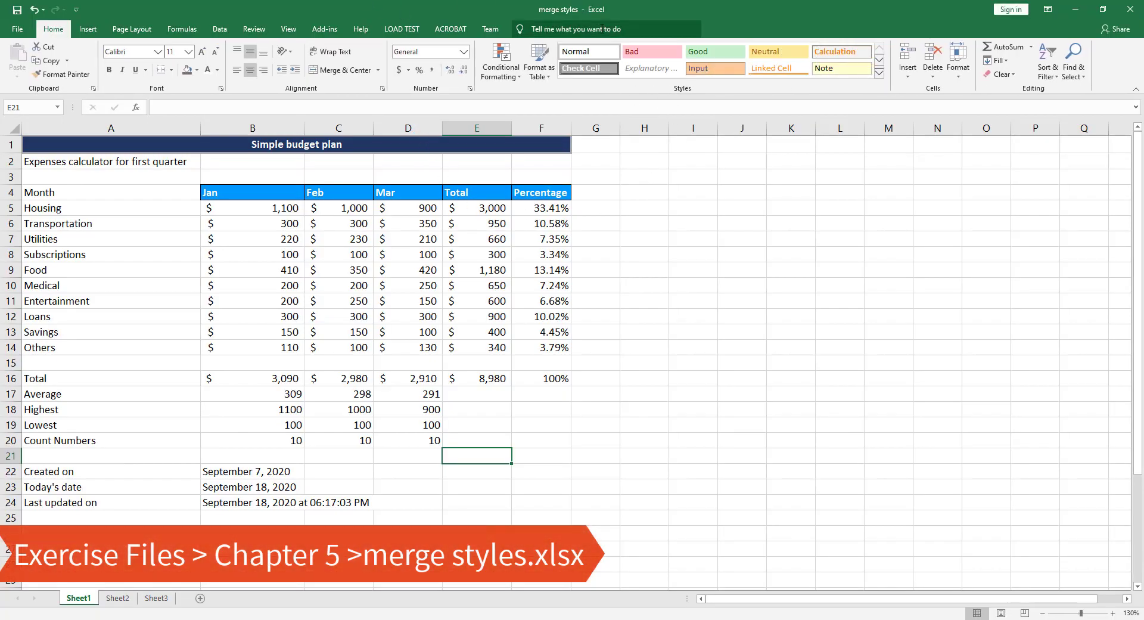
# - Merge styles from cell styles.xlsx, answering No to merging same-named styles
pyautogui.click(880, 72)
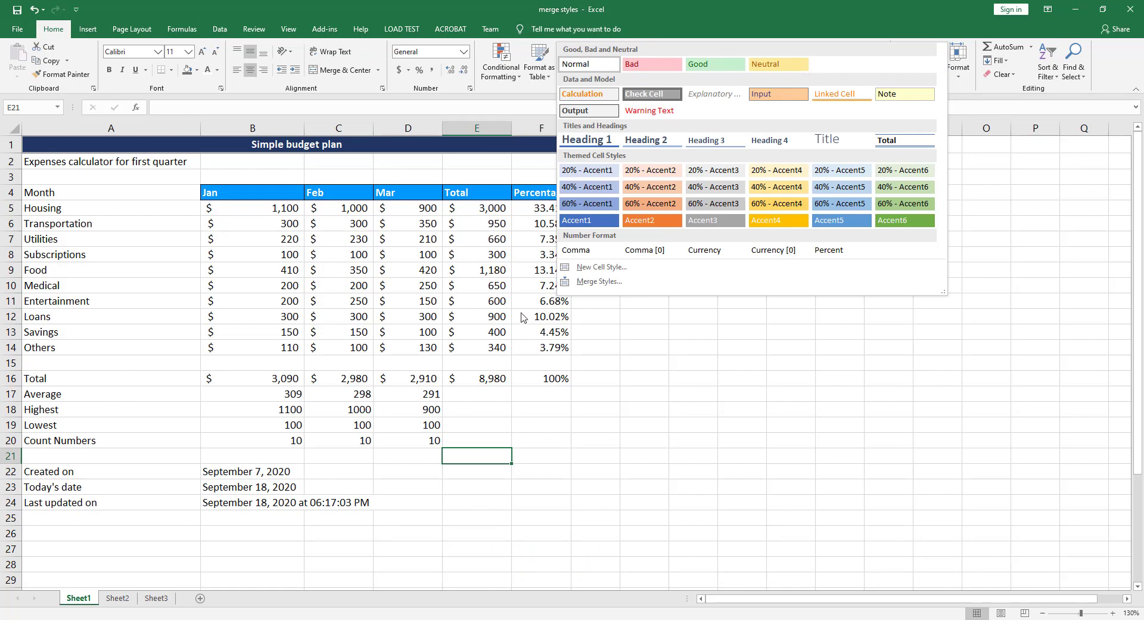
pyautogui.click(601, 337)
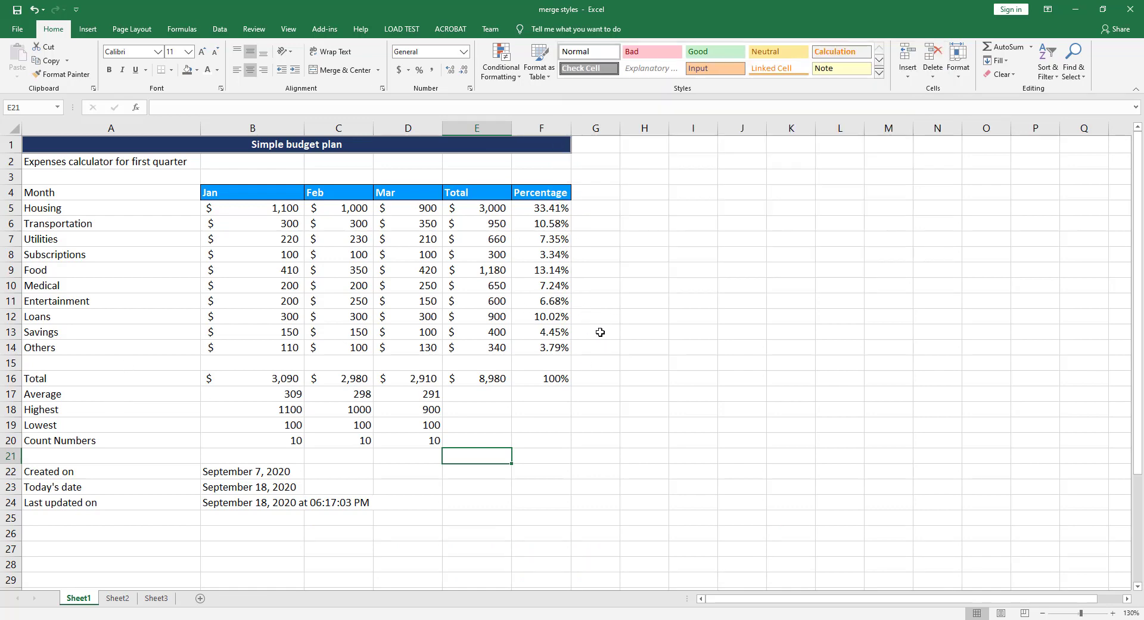
pyautogui.click(880, 74)
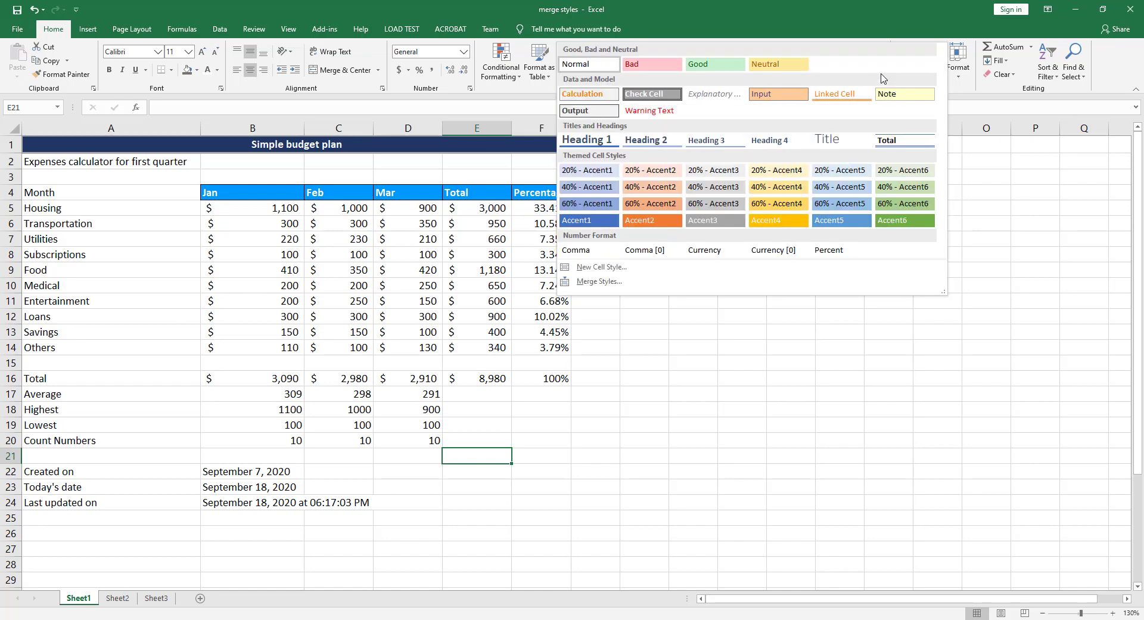
pyautogui.click(595, 282)
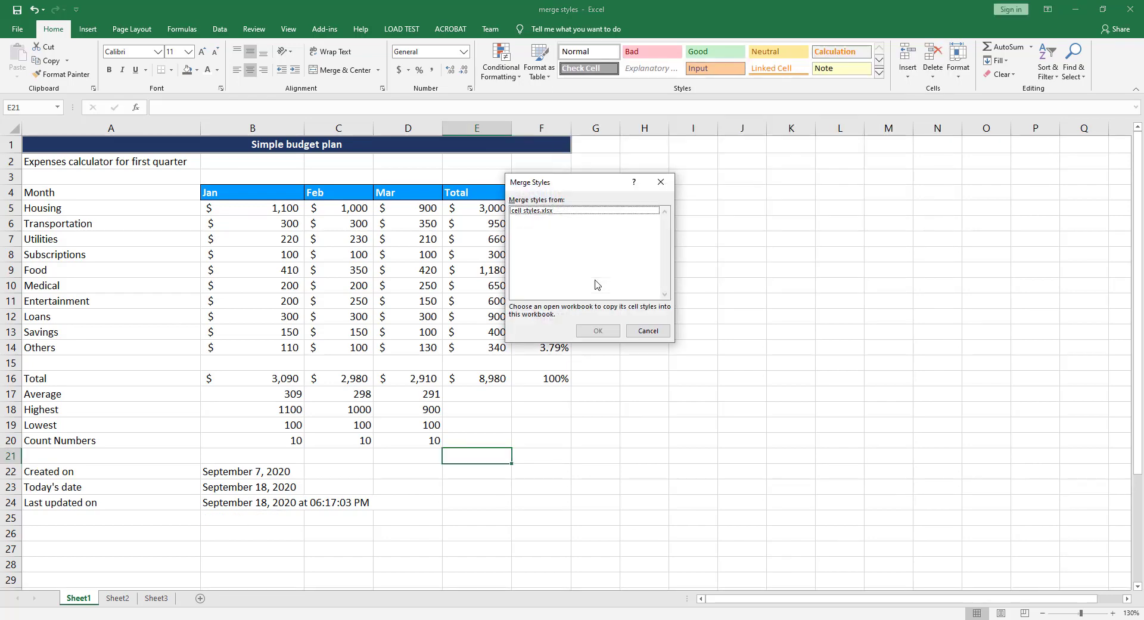
pyautogui.click(534, 213)
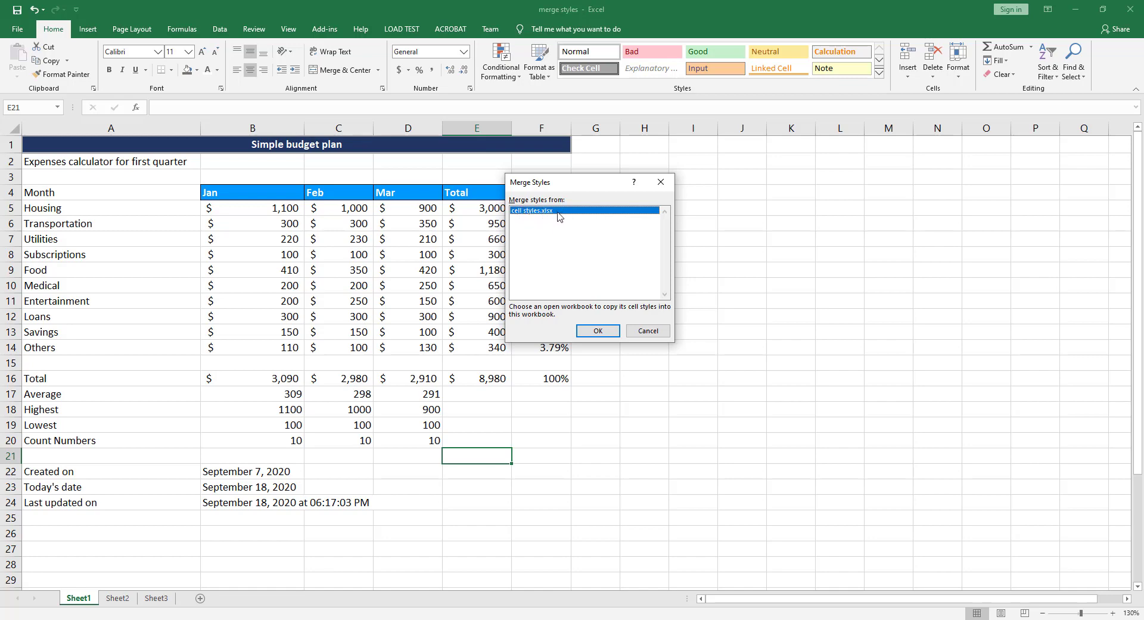
pyautogui.click(596, 331)
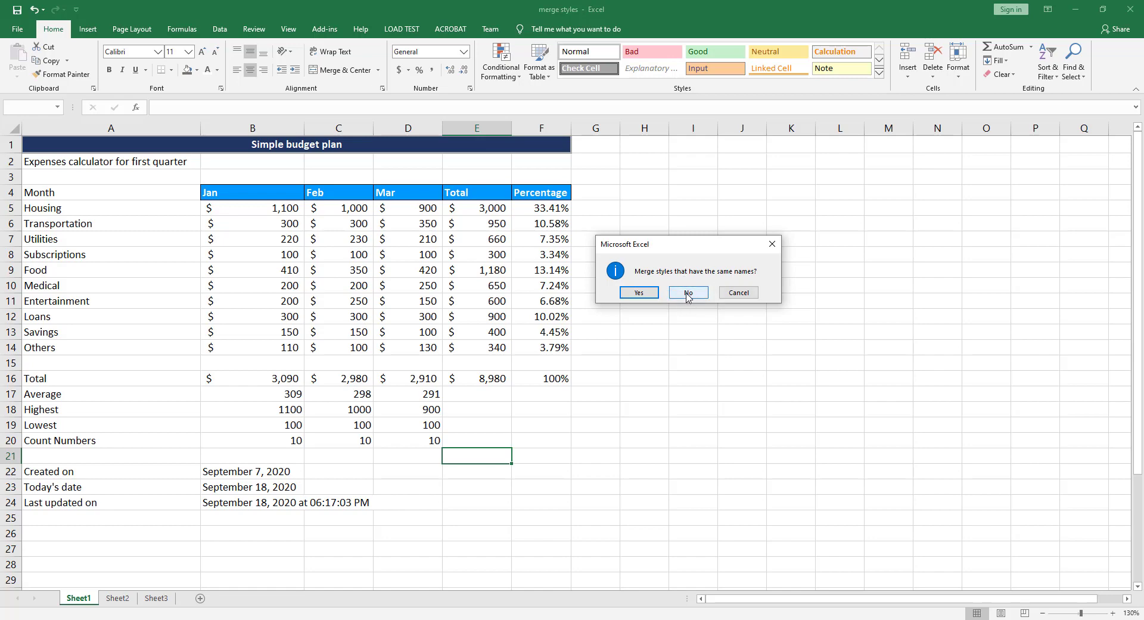
pyautogui.click(688, 293)
# - Check that the custom cell A style now appears in the Cell Styles gallery
pyautogui.click(667, 162)
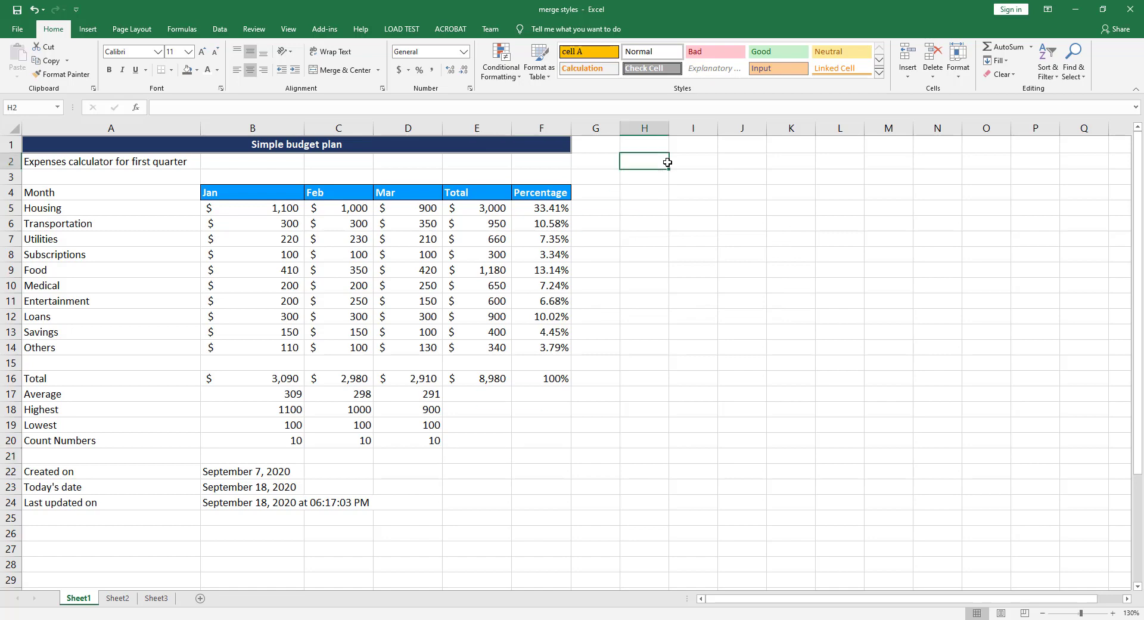
pyautogui.click(879, 72)
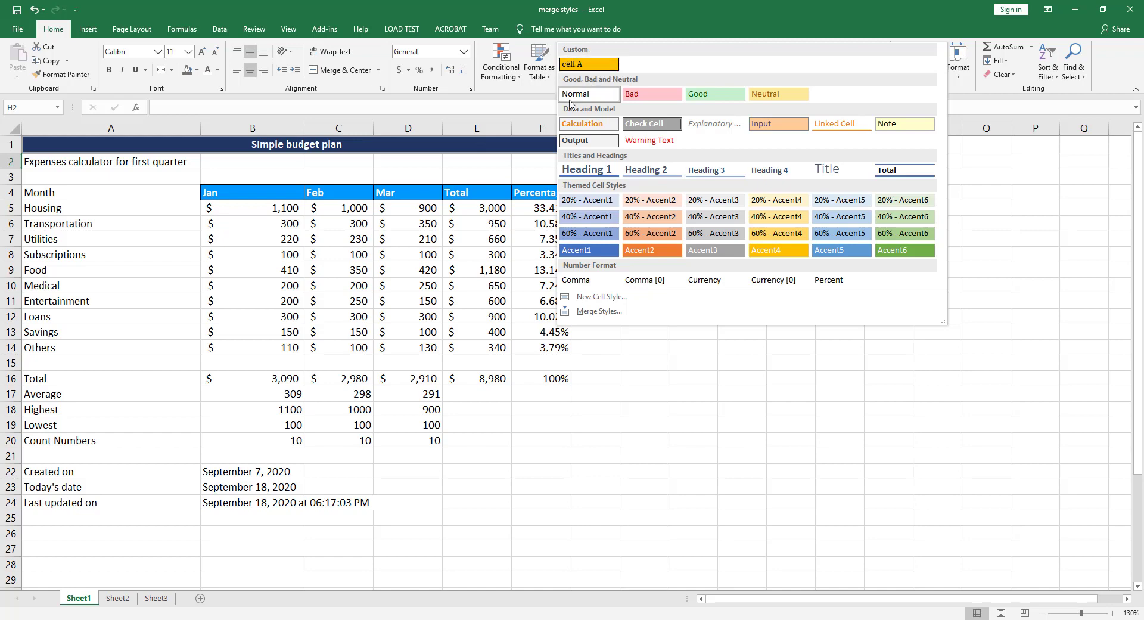
pyautogui.click(484, 262)
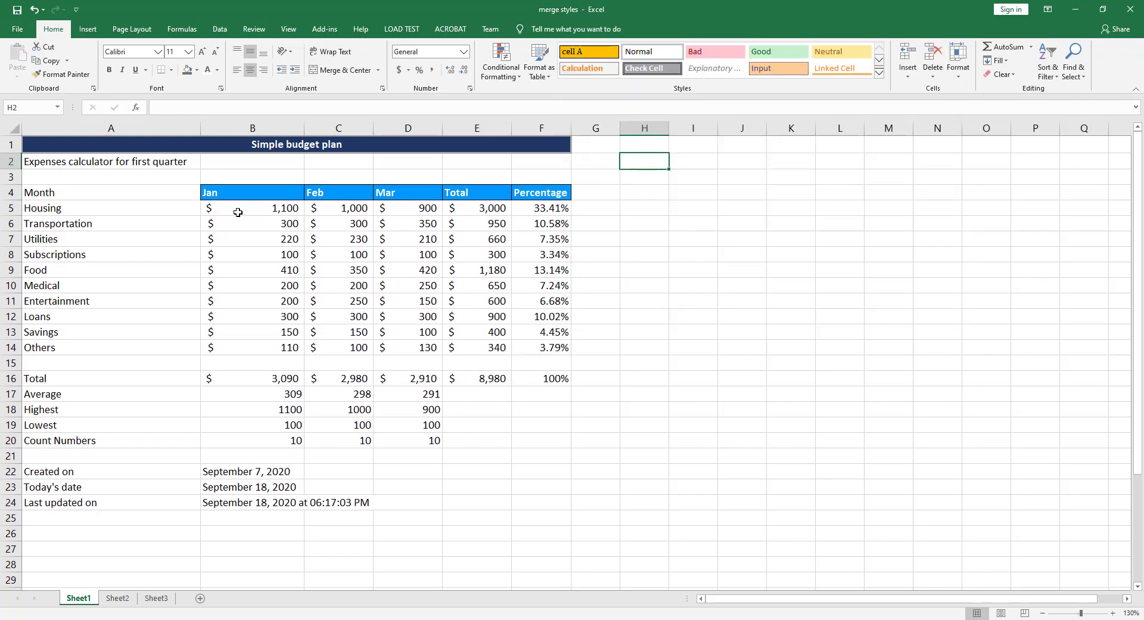
# - Apply the cell A style to the budget figures in B5:F14
pyautogui.click(234, 211)
pyautogui.moveTo(303, 219); pyautogui.dragTo(550, 353)
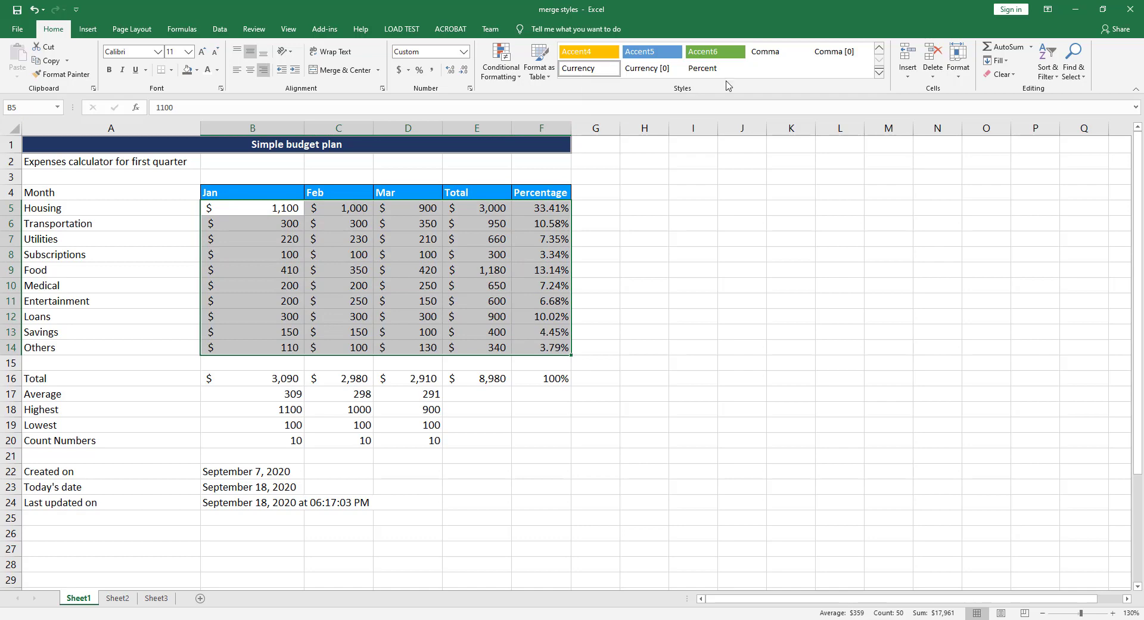
pyautogui.click(879, 72)
pyautogui.click(590, 65)
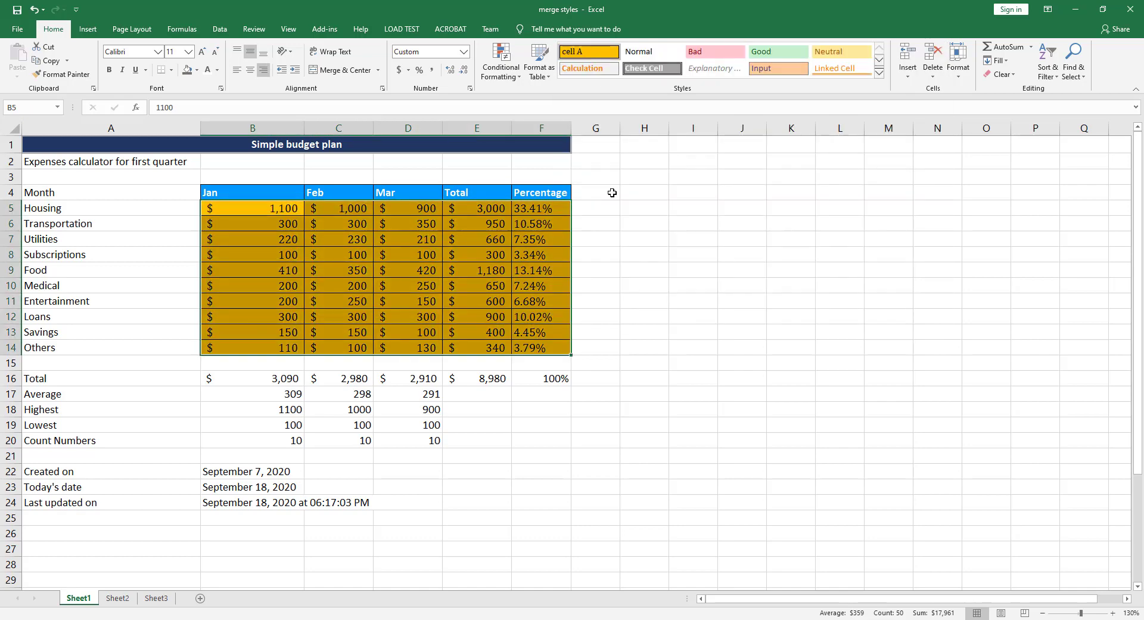
pyautogui.click(625, 261)
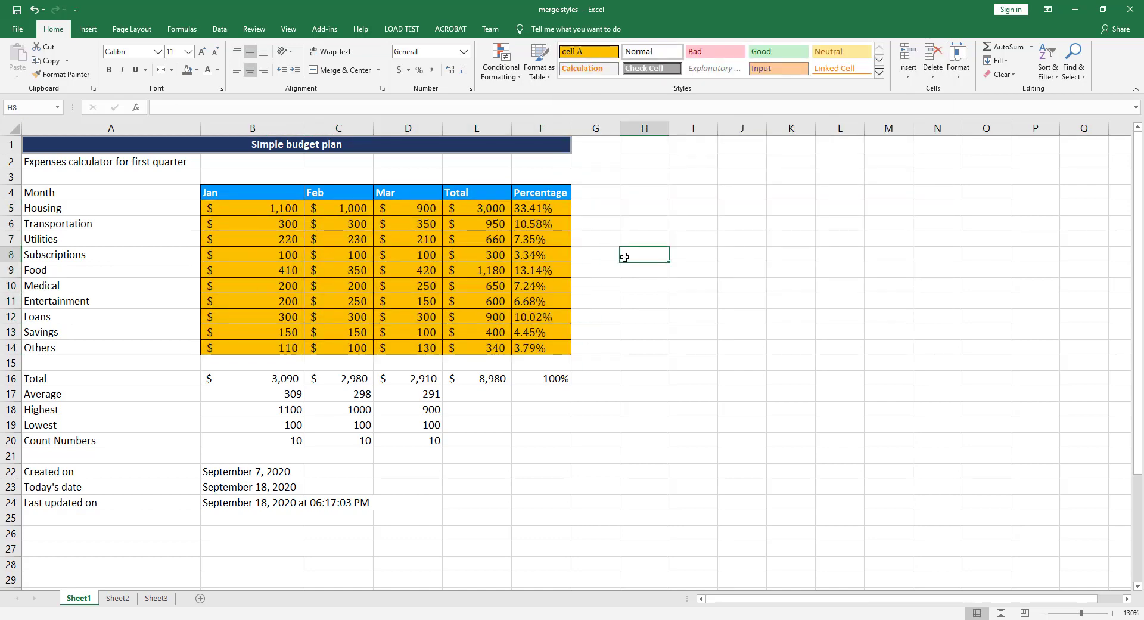